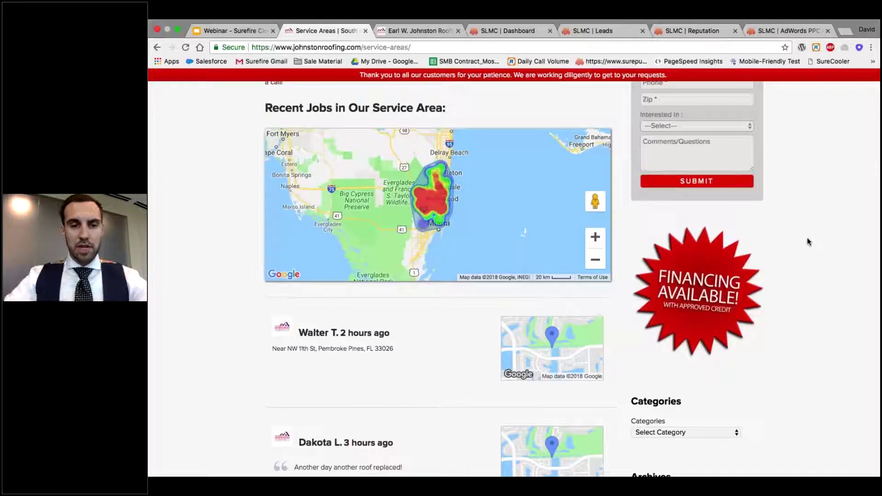
Browse the recent jobs on the Service Areas page and highlight the location of the North Miami beach tile job
{"action": "scroll", "coordinate": [514, 278], "scroll_direction": "down", "scroll_amount": 5}
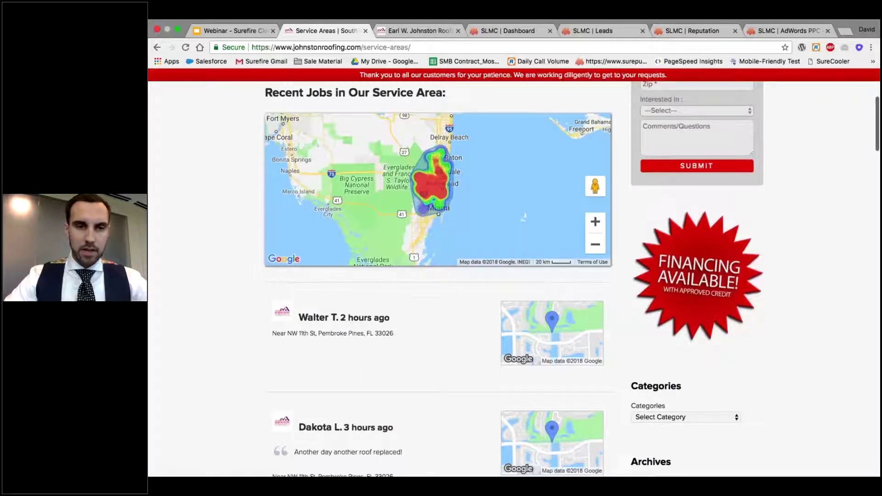
{"action": "scroll", "coordinate": [514, 278], "scroll_direction": "down", "scroll_amount": 12}
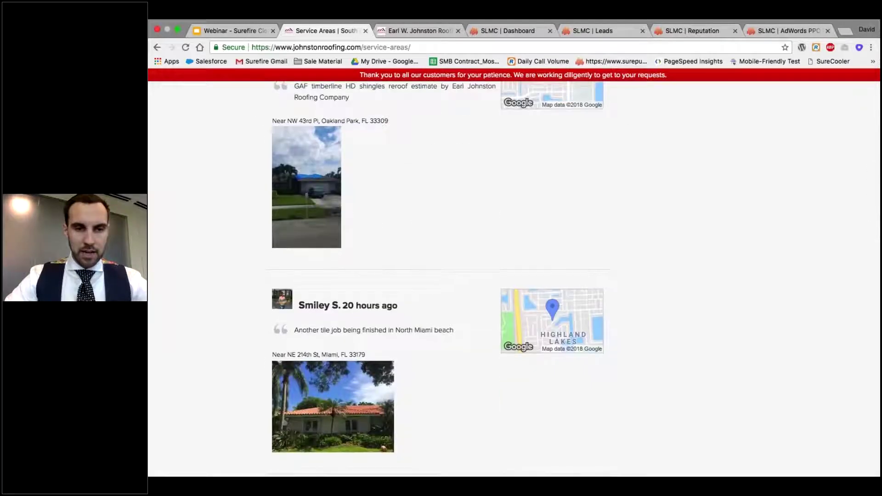
{"action": "scroll", "coordinate": [370, 338], "scroll_direction": "down", "scroll_amount": 1}
{"action": "left_click_drag", "start_coordinate": [366, 335], "coordinate": [276, 331]}
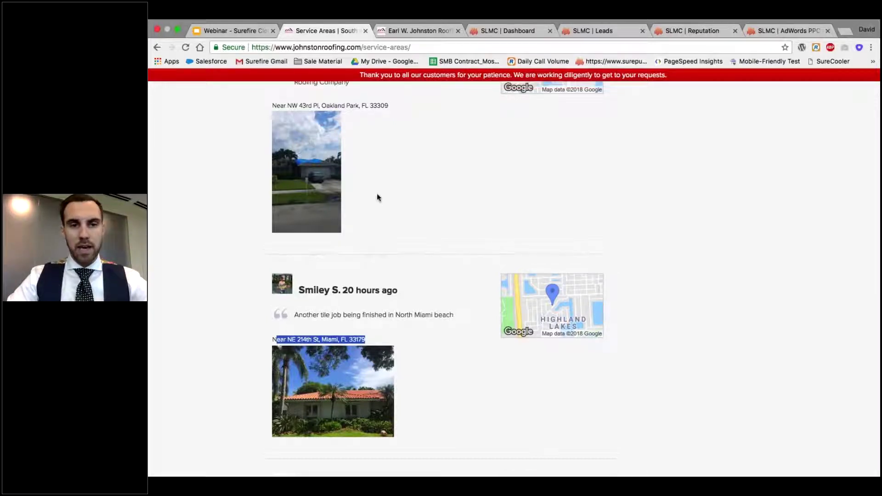
Highlight the location and the comment of the "Another day another roof replaced!" job check-in
{"action": "scroll", "coordinate": [377, 193], "scroll_direction": "up", "scroll_amount": 3}
{"action": "mouse_move", "coordinate": [272, 203]}
{"action": "left_mouse_down"}
{"action": "mouse_move", "coordinate": [365, 205]}
{"action": "mouse_move", "coordinate": [288, 204]}
{"action": "left_mouse_up"}
{"action": "scroll", "coordinate": [366, 205], "scroll_direction": "down", "scroll_amount": 1}
{"action": "scroll", "coordinate": [367, 206], "scroll_direction": "up", "scroll_amount": 3}
{"action": "scroll", "coordinate": [367, 206], "scroll_direction": "up", "scroll_amount": 1}
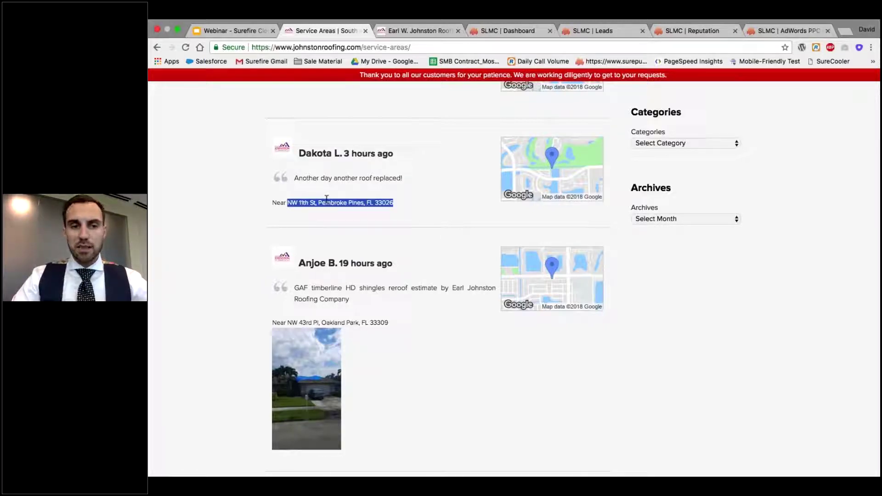
{"action": "left_click_drag", "start_coordinate": [295, 179], "coordinate": [398, 178]}
Highlight the shingles reroof estimate wording in the GAF timberline HD check-in and review the neighbouring job posts and photos
{"action": "scroll", "coordinate": [437, 218], "scroll_direction": "down", "scroll_amount": 2}
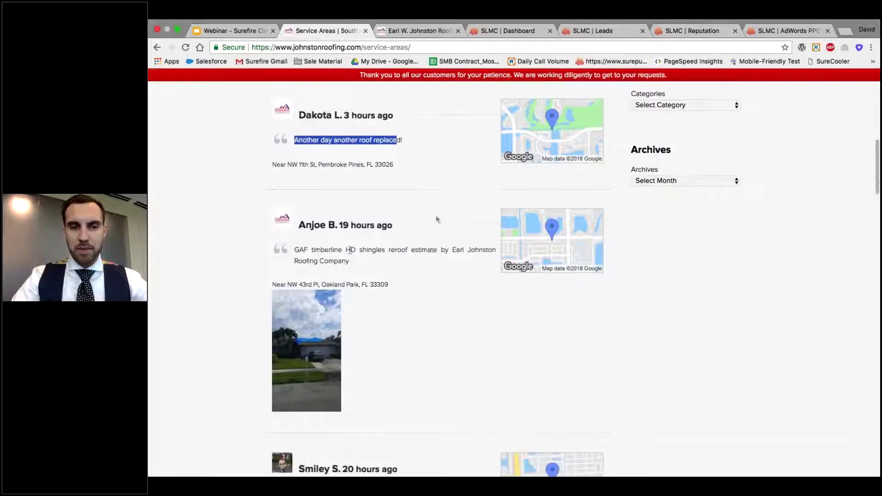
{"action": "left_click_drag", "start_coordinate": [350, 250], "coordinate": [433, 249]}
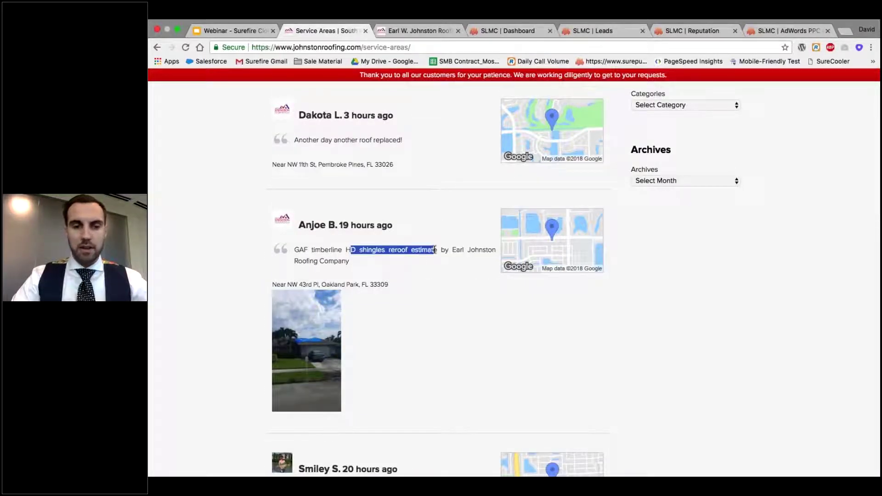
{"action": "scroll", "coordinate": [434, 248], "scroll_direction": "down", "scroll_amount": 4}
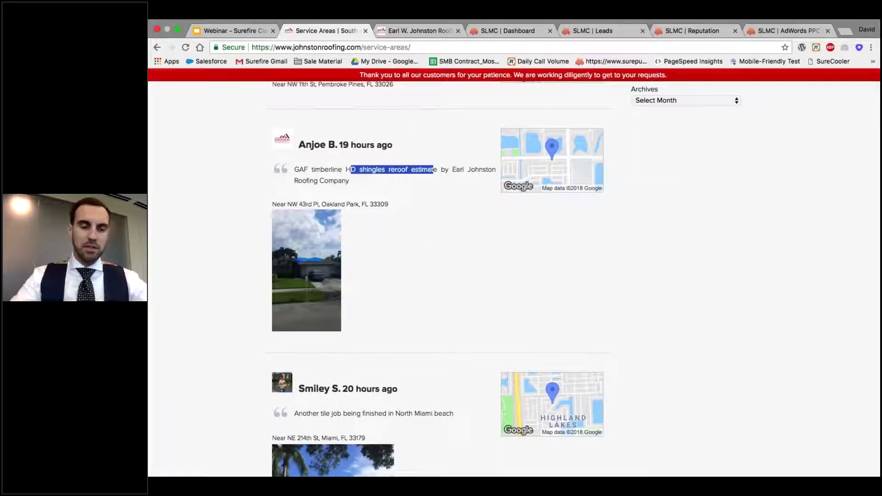
{"action": "scroll", "coordinate": [430, 321], "scroll_direction": "down", "scroll_amount": 2}
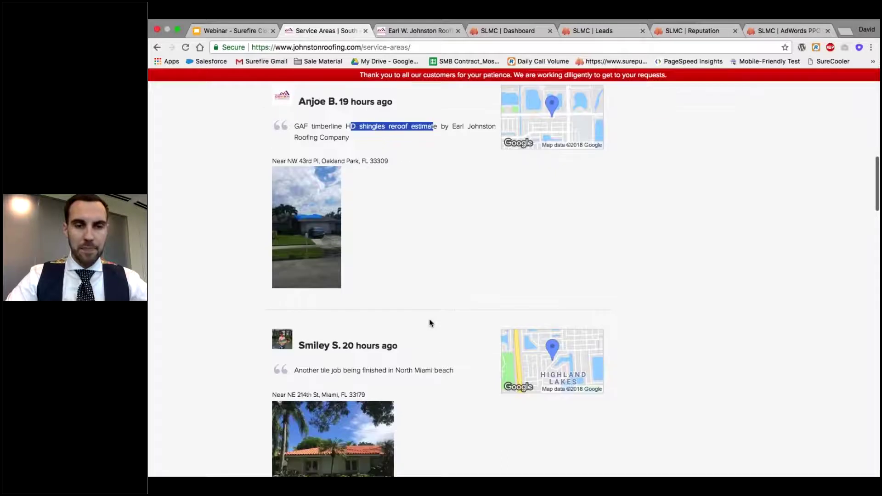
{"action": "scroll", "coordinate": [430, 323], "scroll_direction": "down", "scroll_amount": 3}
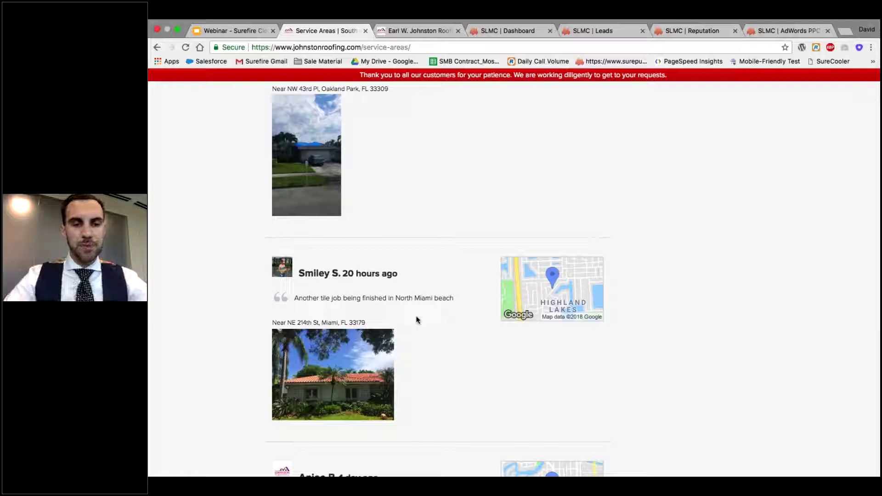
{"action": "scroll", "coordinate": [416, 319], "scroll_direction": "down", "scroll_amount": 2}
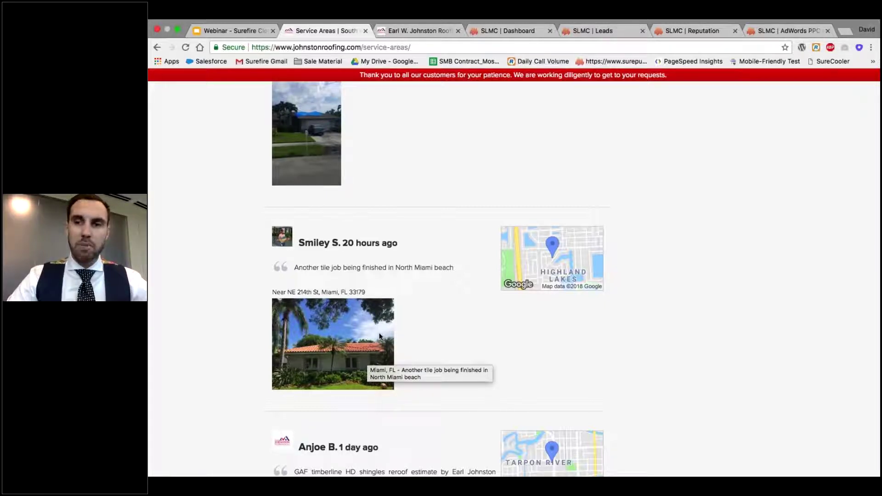
{"action": "scroll", "coordinate": [379, 337], "scroll_direction": "up", "scroll_amount": 5}
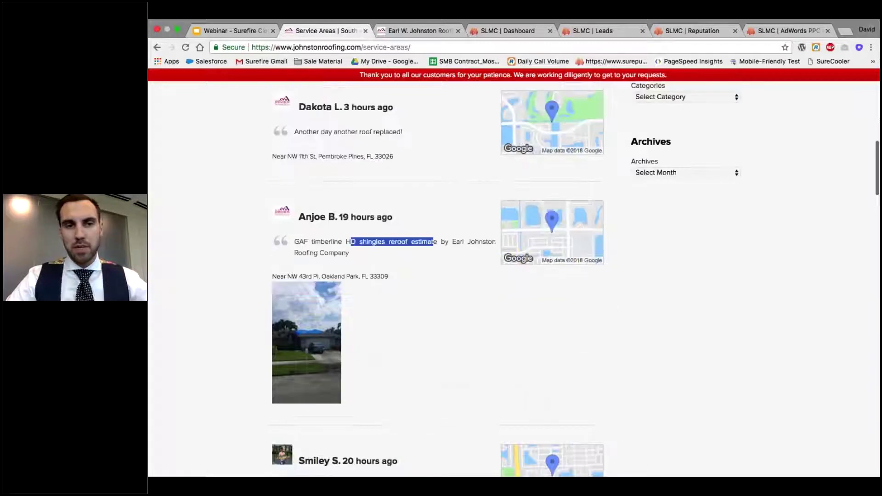
{"action": "scroll", "coordinate": [379, 336], "scroll_direction": "up", "scroll_amount": 1}
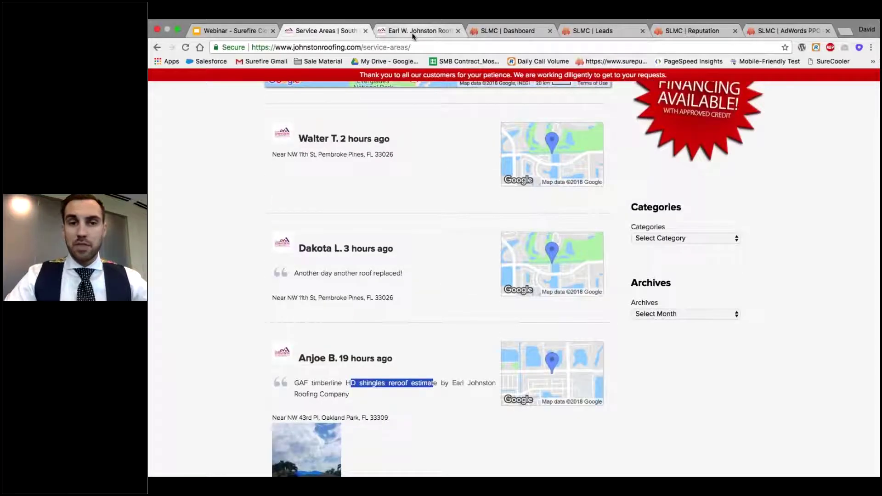
Switch to the Johnston Roofing Reviews page and examine its overall rating, review map and latest customer reviews
{"action": "left_click", "coordinate": [413, 30]}
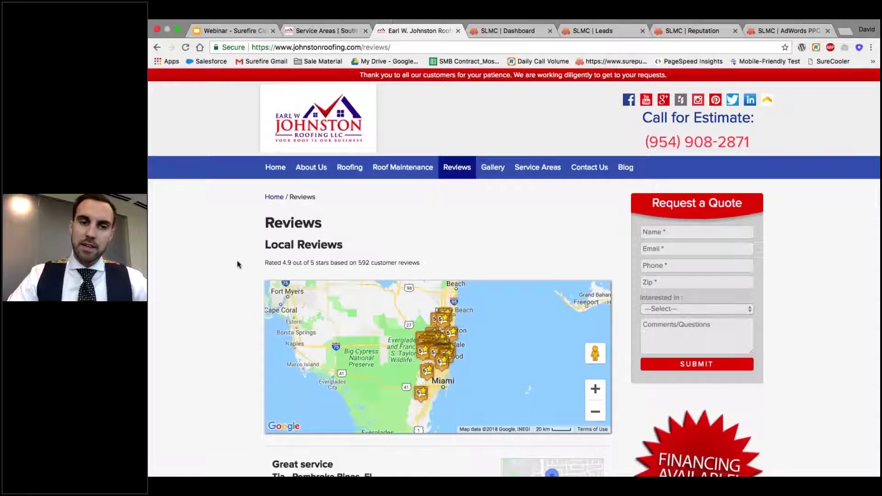
{"action": "scroll", "coordinate": [239, 271], "scroll_direction": "down", "scroll_amount": 3}
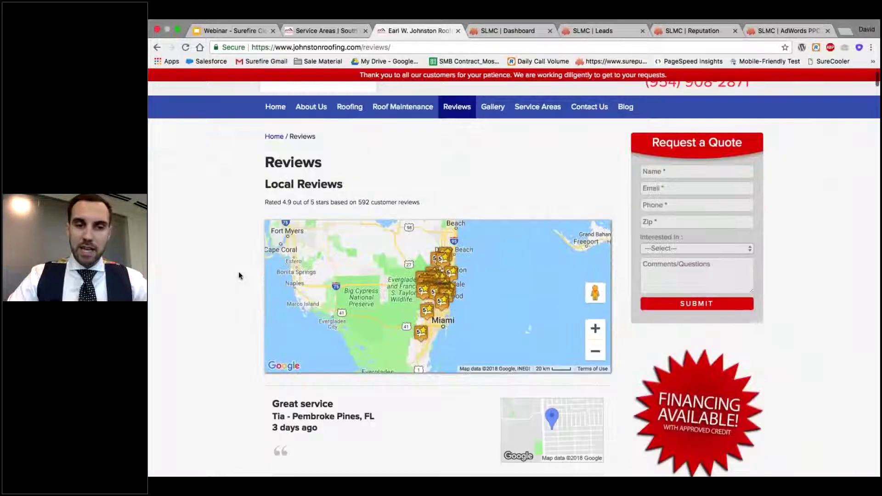
{"action": "scroll", "coordinate": [239, 272], "scroll_direction": "down", "scroll_amount": 4}
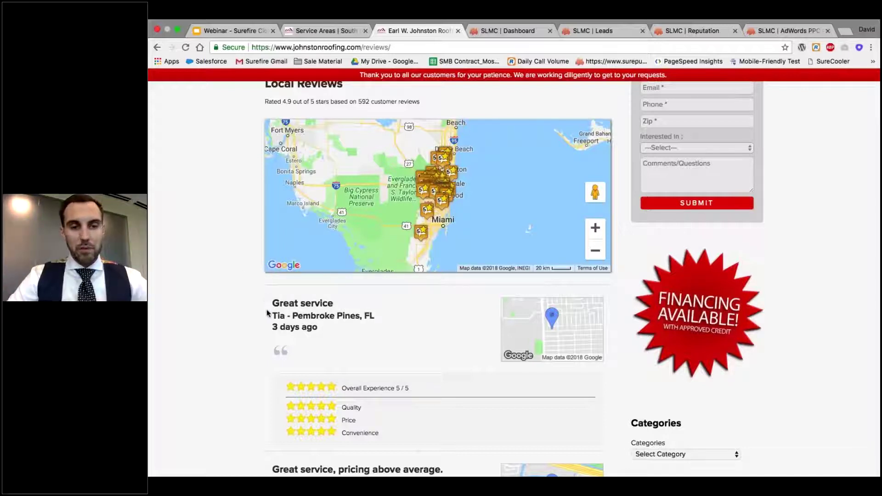
{"action": "scroll", "coordinate": [268, 312], "scroll_direction": "down", "scroll_amount": 3}
{"action": "scroll", "coordinate": [271, 299], "scroll_direction": "up", "scroll_amount": 2}
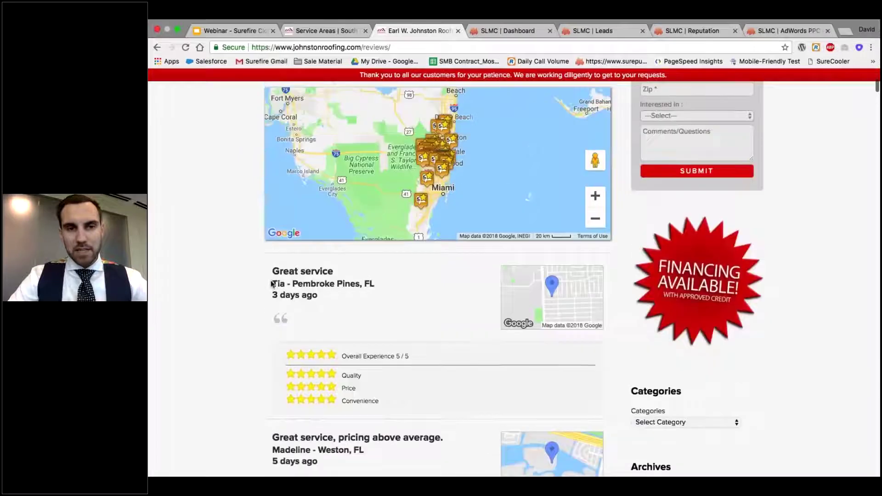
{"action": "scroll", "coordinate": [271, 283], "scroll_direction": "up", "scroll_amount": 2}
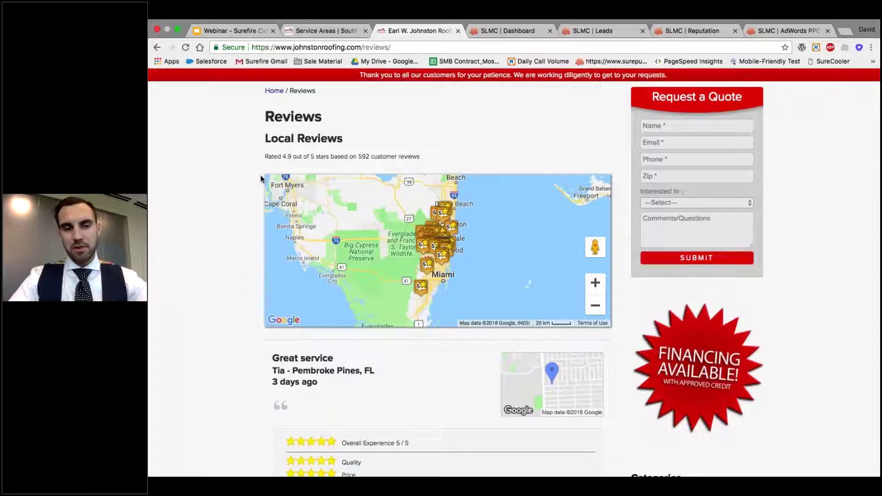
Highlight the title and the reviewer's name and city in the newest "Great service" review
{"action": "scroll", "coordinate": [375, 298], "scroll_direction": "down", "scroll_amount": 3}
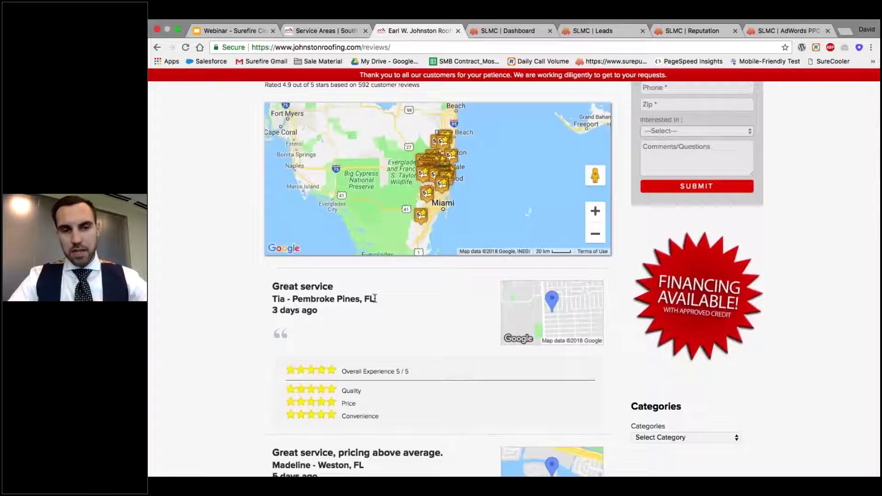
{"action": "left_click_drag", "start_coordinate": [375, 298], "coordinate": [273, 293]}
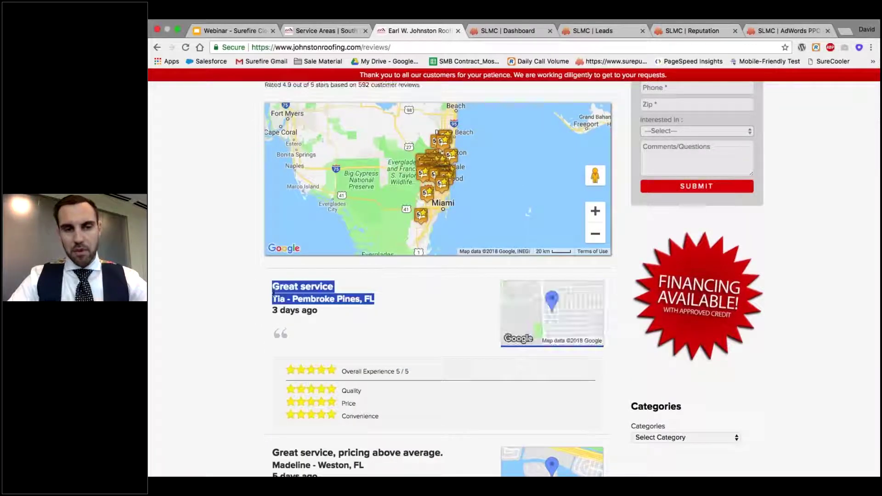
{"action": "scroll", "coordinate": [381, 321], "scroll_direction": "down", "scroll_amount": 1}
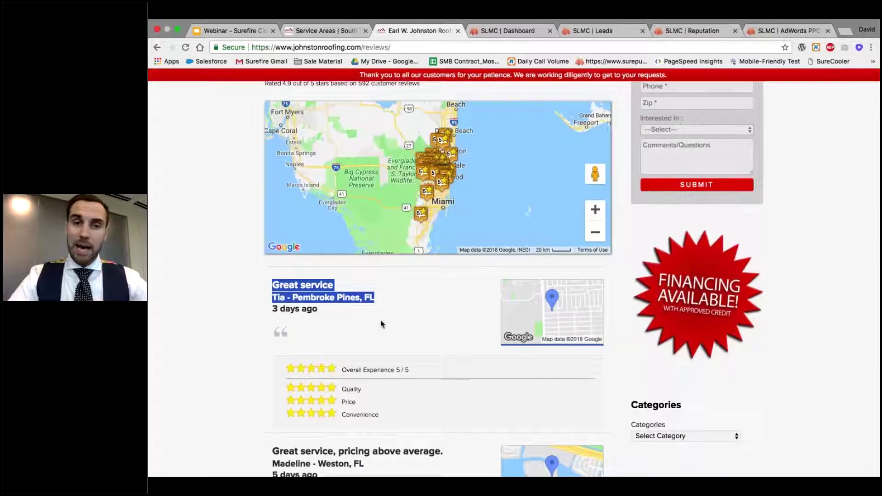
{"action": "scroll", "coordinate": [381, 324], "scroll_direction": "down", "scroll_amount": 1}
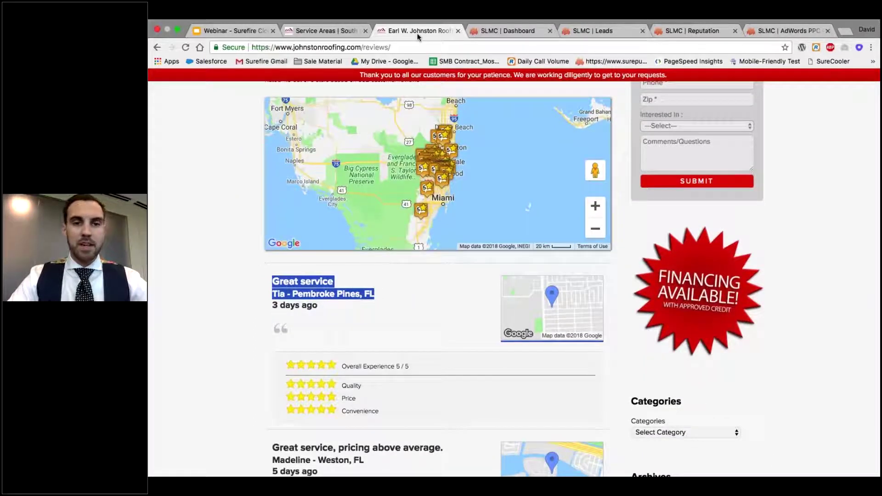
Search Google for "pembroke pines roofing contractors" in a new browser tab
{"action": "right_click", "coordinate": [419, 35]}
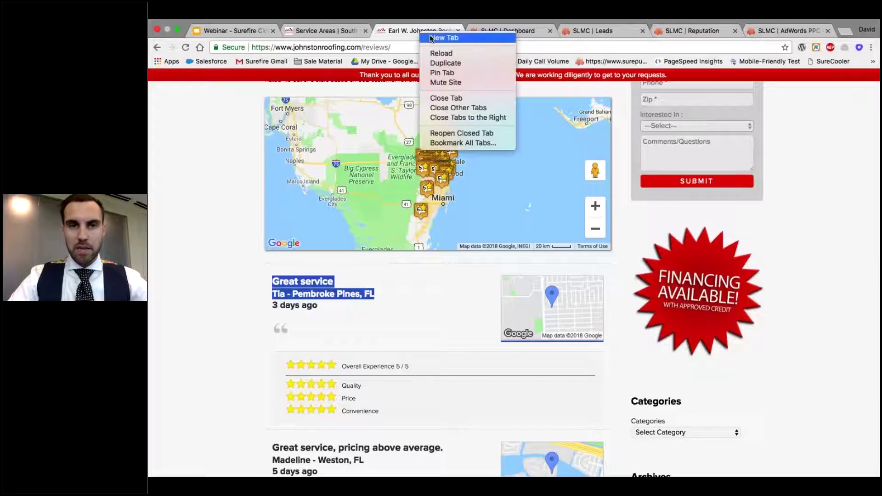
{"action": "left_click", "coordinate": [441, 39]}
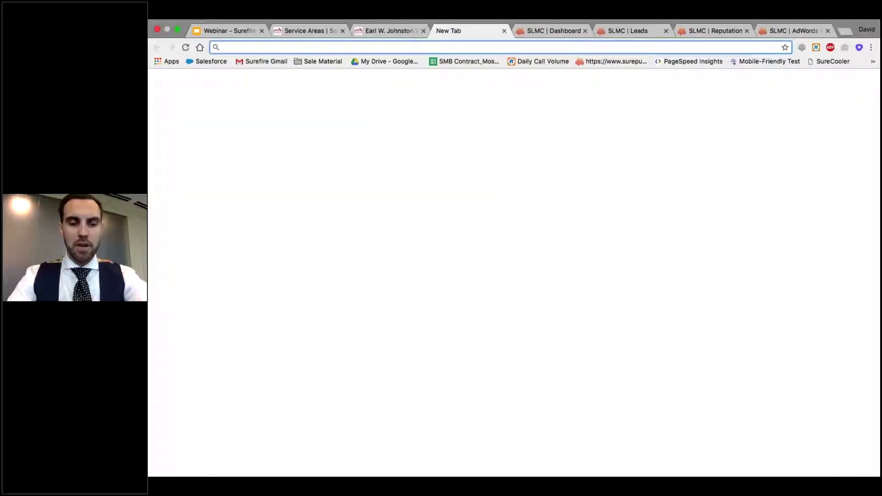
{"action": "type", "text": "pemb"}
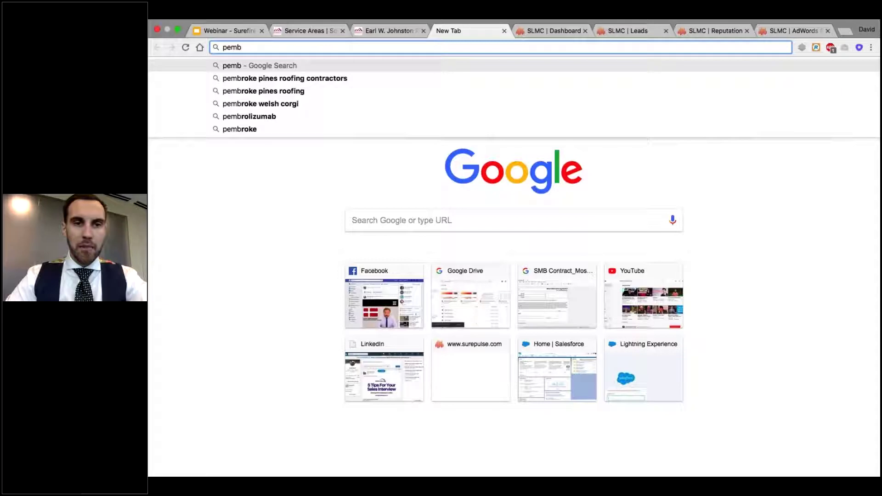
{"action": "key", "text": "Down"}
{"action": "key", "text": "Return"}
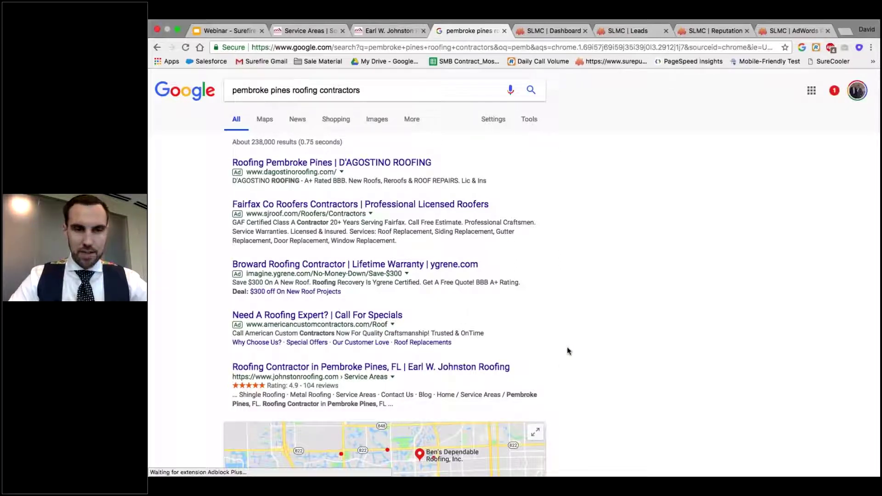
Find the Earl W. Johnston Roofing result in the search results and highlight its rating and review count
{"action": "scroll", "coordinate": [567, 351], "scroll_direction": "down", "scroll_amount": 2}
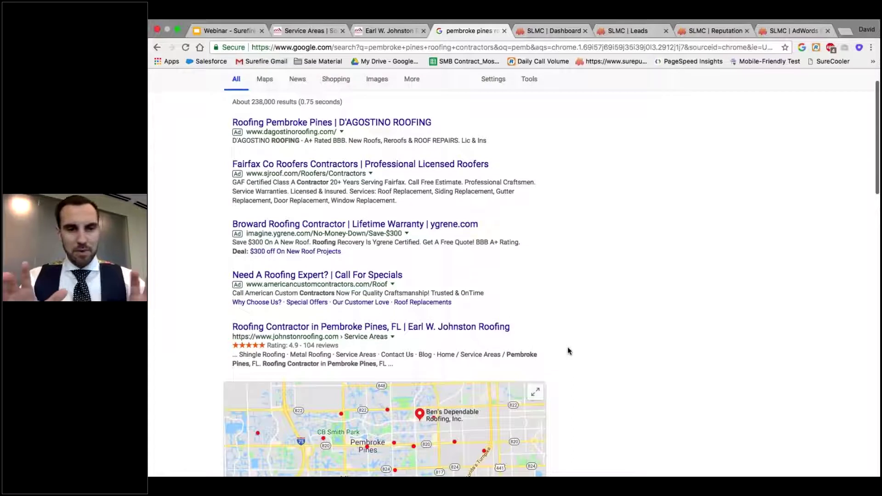
{"action": "scroll", "coordinate": [568, 351], "scroll_direction": "down", "scroll_amount": 1}
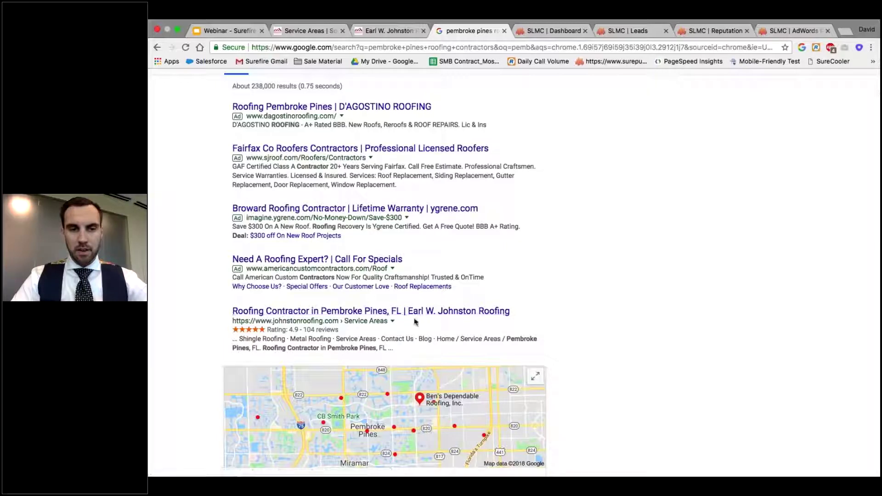
{"action": "left_click_drag", "start_coordinate": [339, 329], "coordinate": [270, 328]}
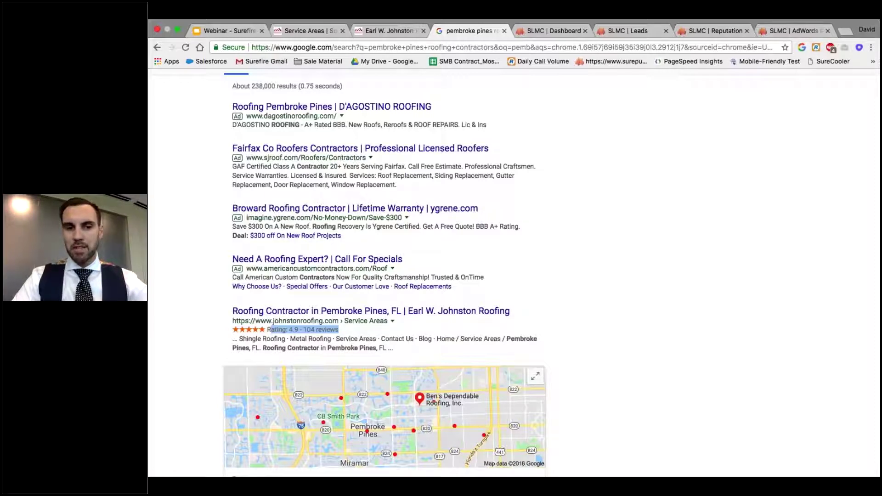
Open the Johnston Roofing Pembroke Pines result, dismiss the Hurricane Irma Response form, and examine the local reviews map and check-ins
{"action": "left_click", "coordinate": [479, 319]}
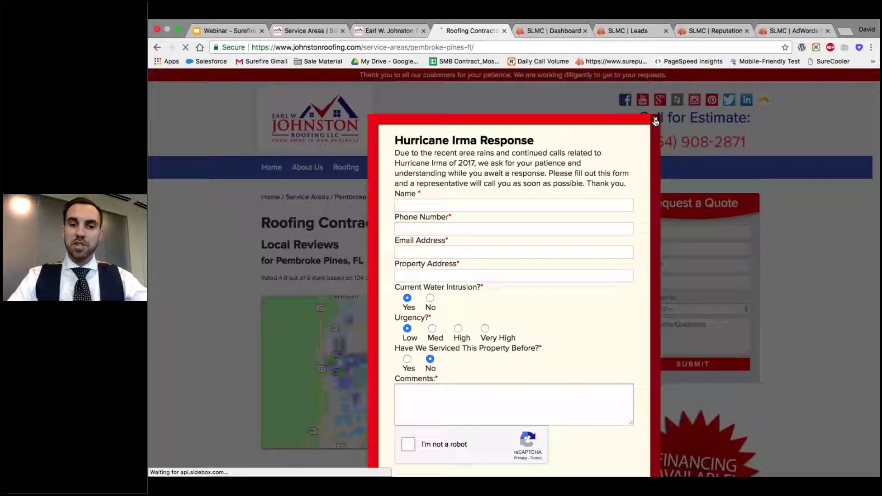
{"action": "left_click", "coordinate": [655, 121]}
{"action": "scroll", "coordinate": [655, 122], "scroll_direction": "down", "scroll_amount": 2}
{"action": "scroll", "coordinate": [513, 279], "scroll_direction": "down", "scroll_amount": 4}
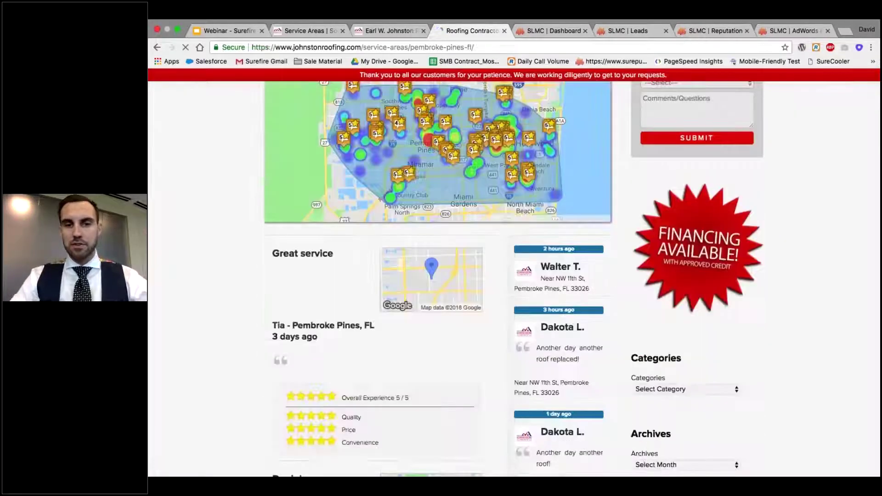
{"action": "scroll", "coordinate": [513, 278], "scroll_direction": "up", "scroll_amount": 2}
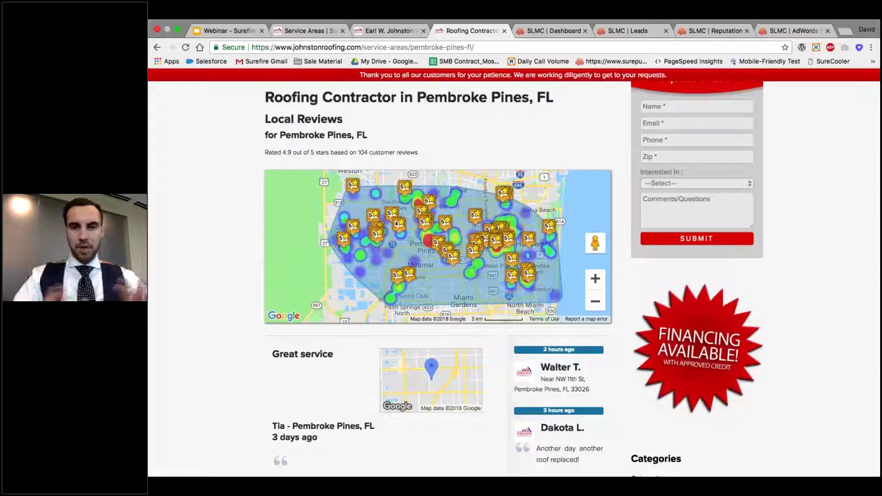
Switch to the SLMC Dashboard for Hinkle Roofing and inspect the June 2018 organic search and direct visits in Key Website Stats
{"action": "left_click", "coordinate": [550, 30]}
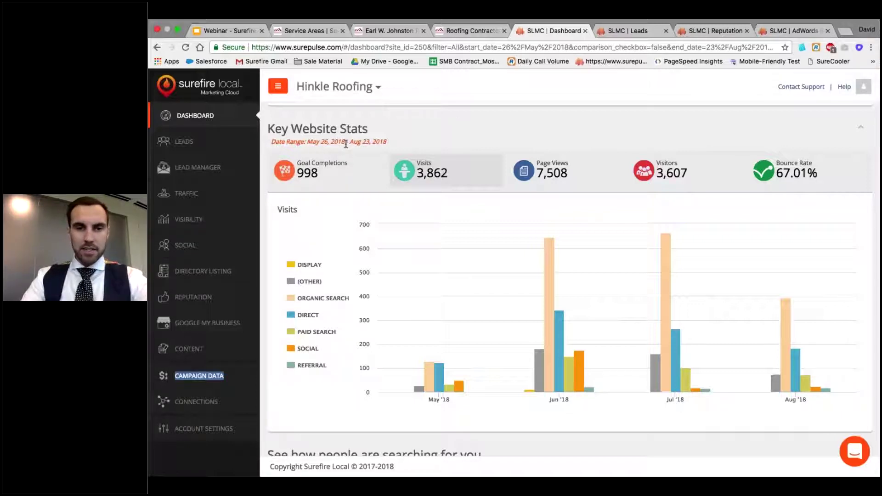
{"action": "mouse_move", "coordinate": [445, 183]}
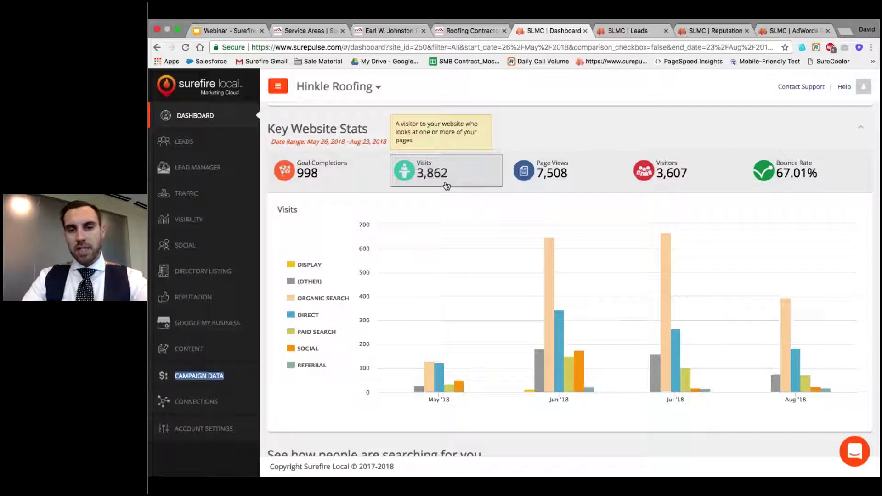
{"action": "mouse_move", "coordinate": [548, 261]}
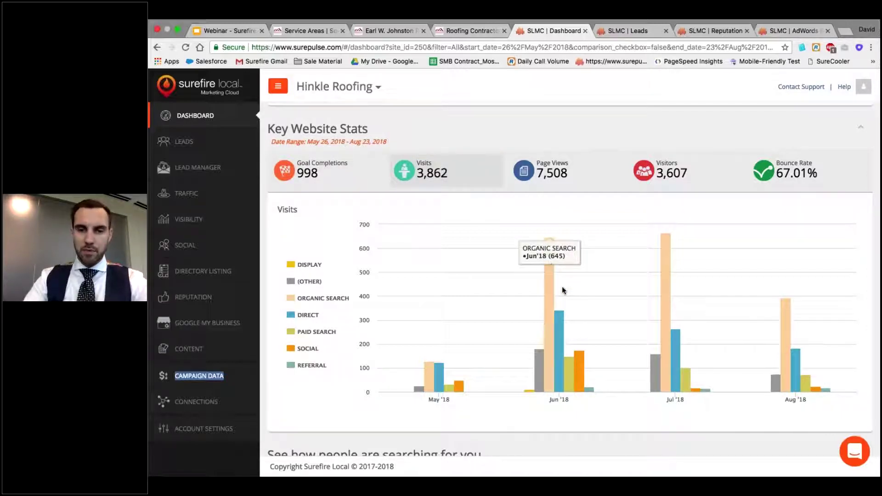
{"action": "mouse_move", "coordinate": [558, 328]}
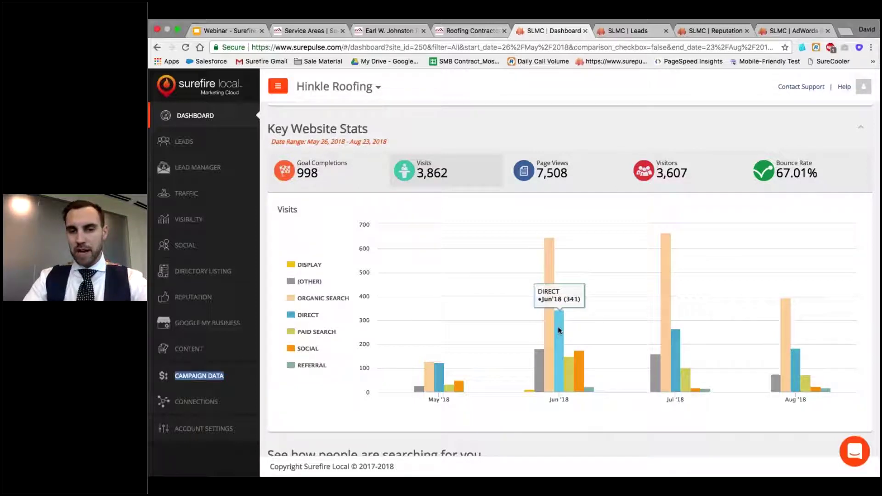
Inspect the June 2018 social visits and July 2018 organic search visits, and read the Goal Completions definition in Key Website Stats
{"action": "mouse_move", "coordinate": [569, 368]}
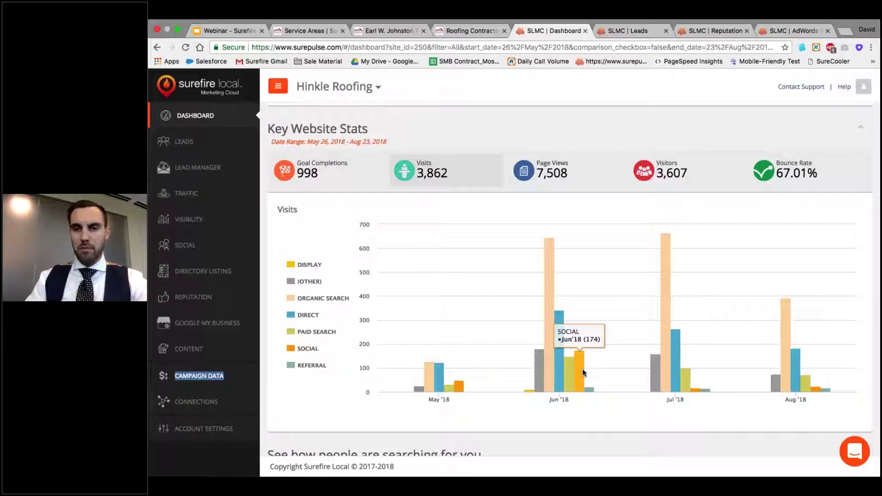
{"action": "mouse_move", "coordinate": [669, 296]}
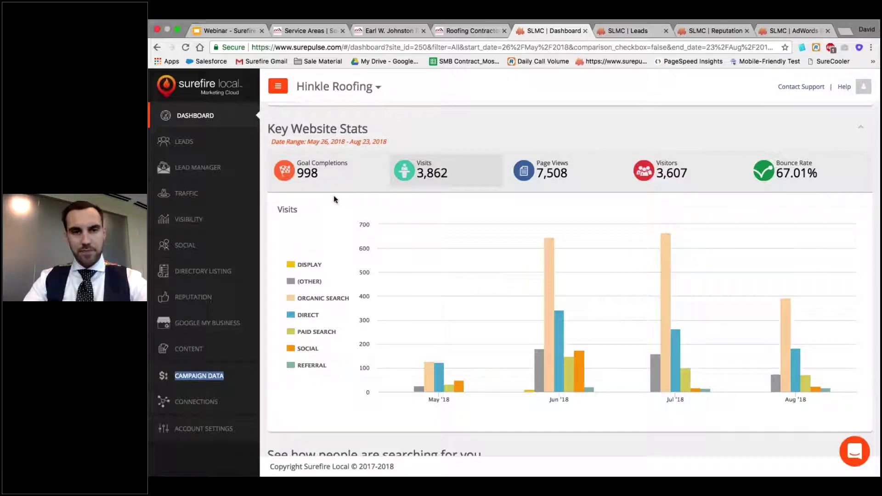
{"action": "mouse_move", "coordinate": [326, 172]}
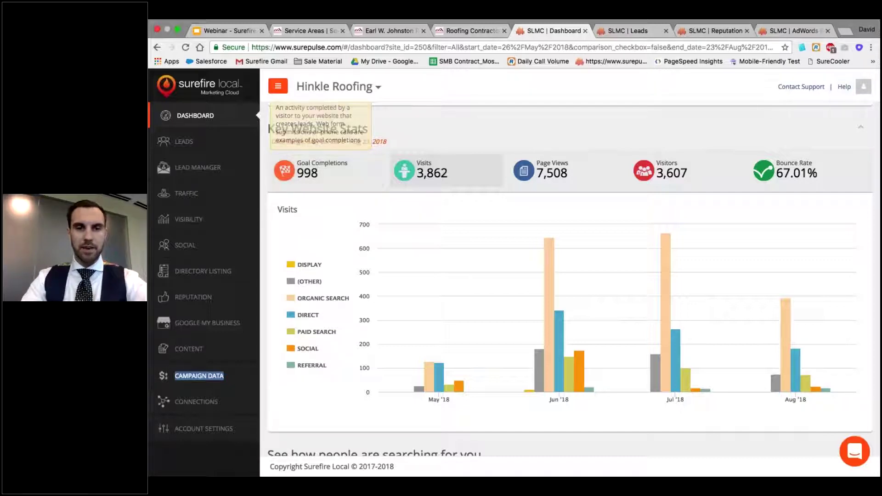
Check the search volumes of "residential roofing contractors" and "roofing contractors" in the word cloud of how people are searching
{"action": "scroll", "coordinate": [570, 276], "scroll_direction": "down", "scroll_amount": 3}
{"action": "scroll", "coordinate": [570, 275], "scroll_direction": "down", "scroll_amount": 3}
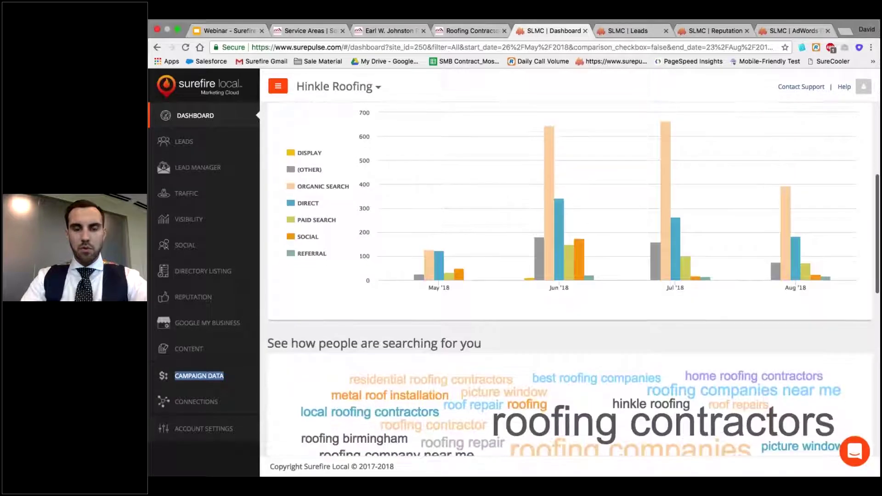
{"action": "scroll", "coordinate": [570, 276], "scroll_direction": "down", "scroll_amount": 3}
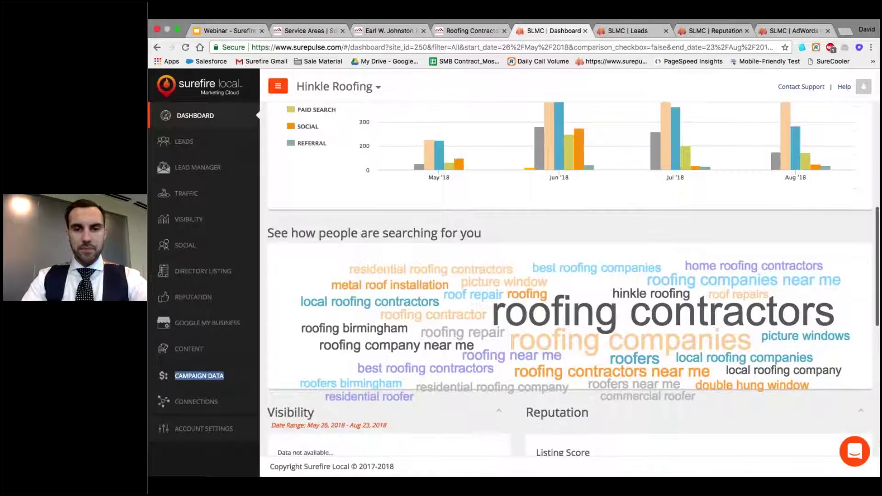
{"action": "scroll", "coordinate": [431, 222], "scroll_direction": "down", "scroll_amount": 1}
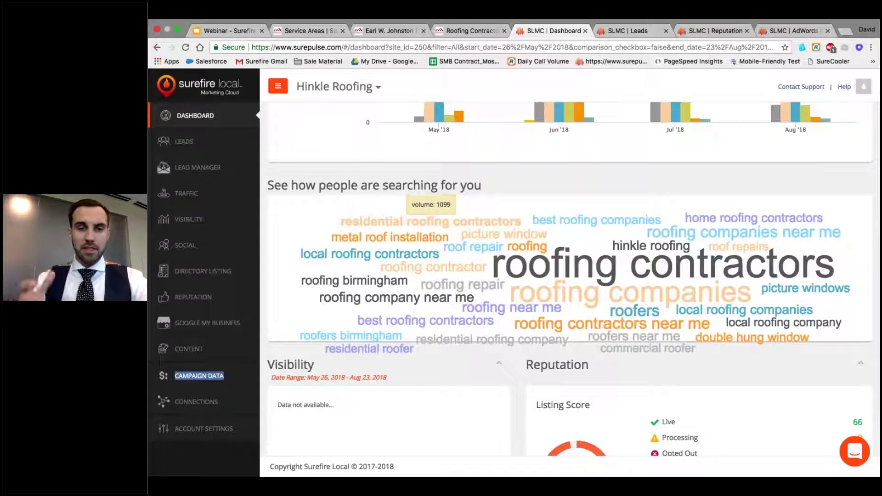
{"action": "mouse_move", "coordinate": [584, 243]}
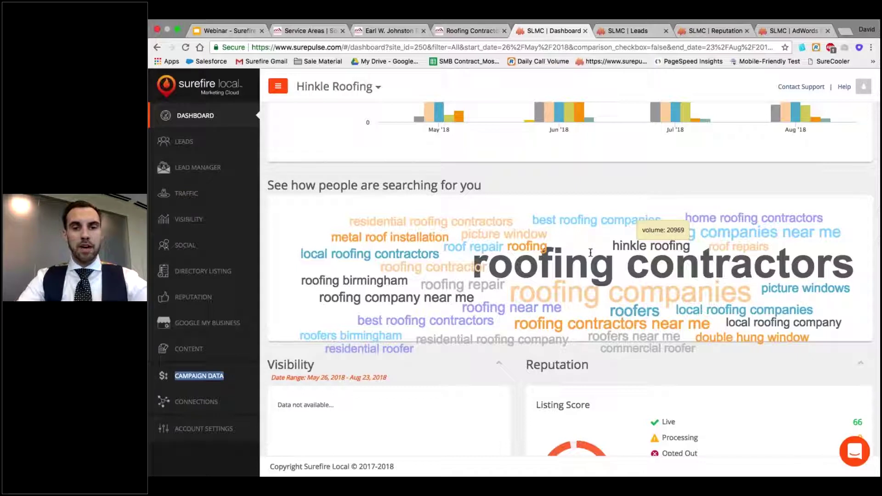
Examine the dashboard's Reputation section, including the Listing Score explanation, listing sources, review count and average star rating
{"action": "scroll", "coordinate": [596, 266], "scroll_direction": "down", "scroll_amount": 1}
{"action": "scroll", "coordinate": [630, 161], "scroll_direction": "down", "scroll_amount": 3}
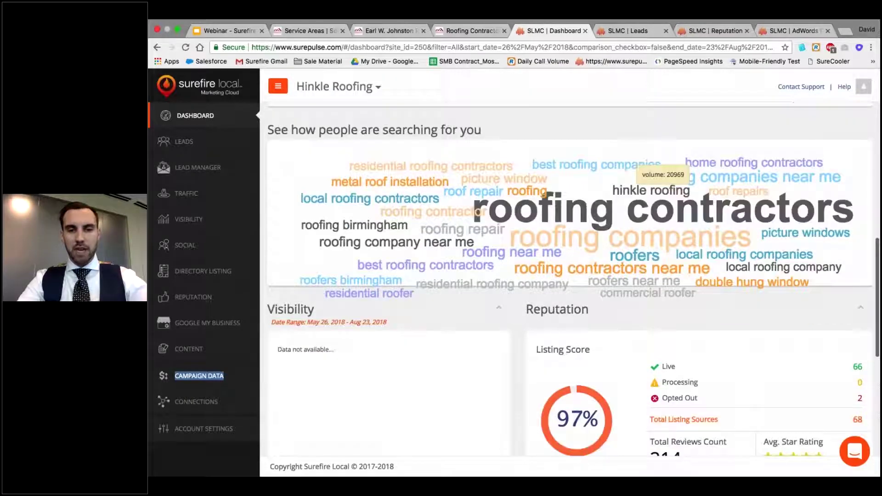
{"action": "scroll", "coordinate": [630, 160], "scroll_direction": "down", "scroll_amount": 1}
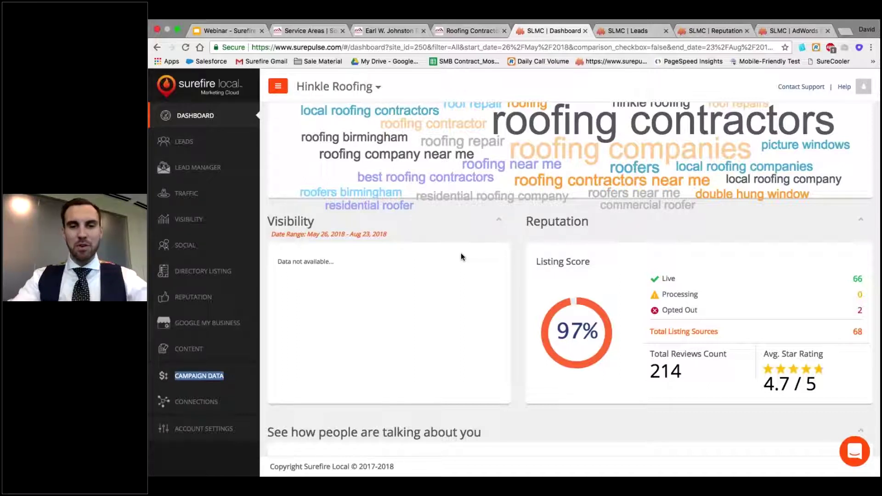
{"action": "mouse_move", "coordinate": [611, 282]}
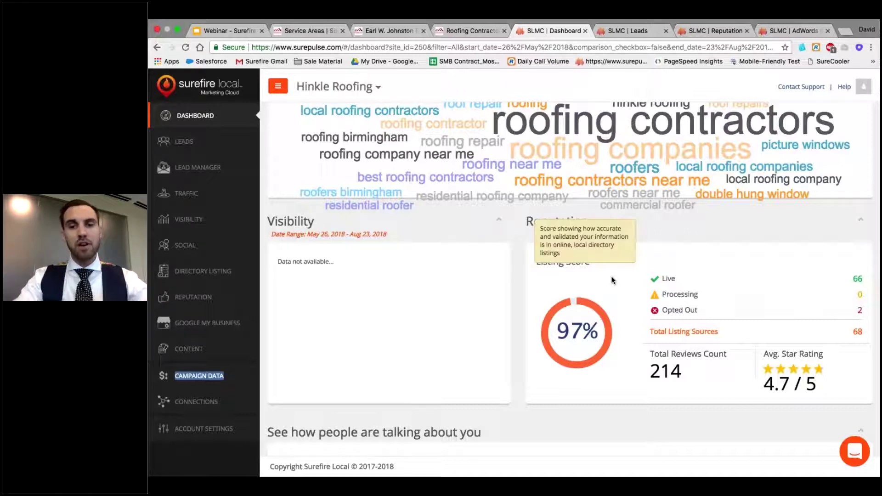
{"action": "scroll", "coordinate": [626, 272], "scroll_direction": "down", "scroll_amount": 1}
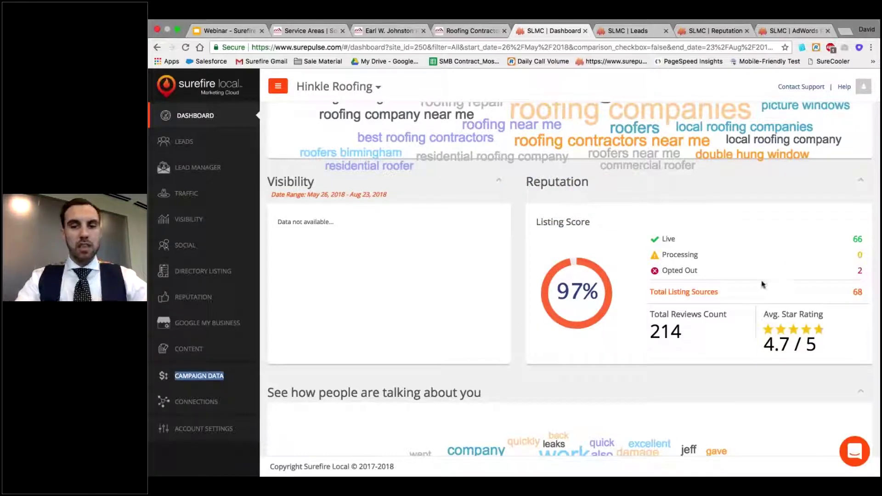
Check the volume of "damage" in the word cloud of how people are talking, and view the Social section
{"action": "scroll", "coordinate": [741, 285], "scroll_direction": "down", "scroll_amount": 2}
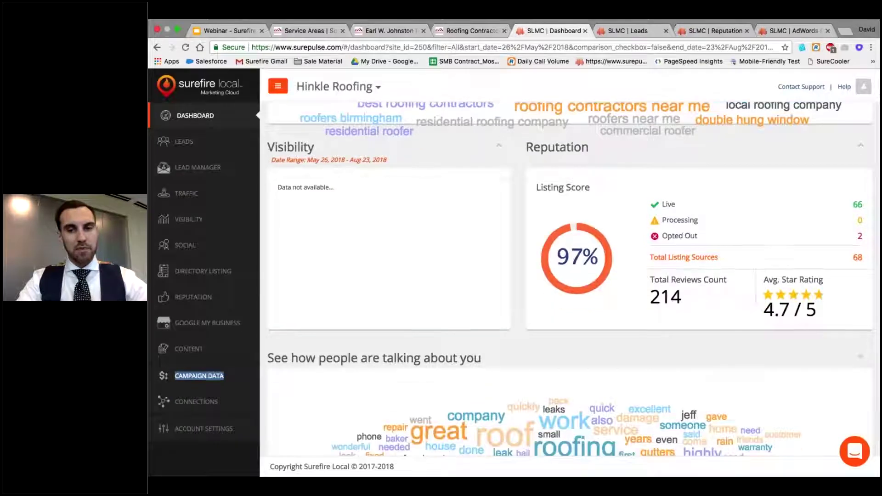
{"action": "scroll", "coordinate": [746, 296], "scroll_direction": "down", "scroll_amount": 5}
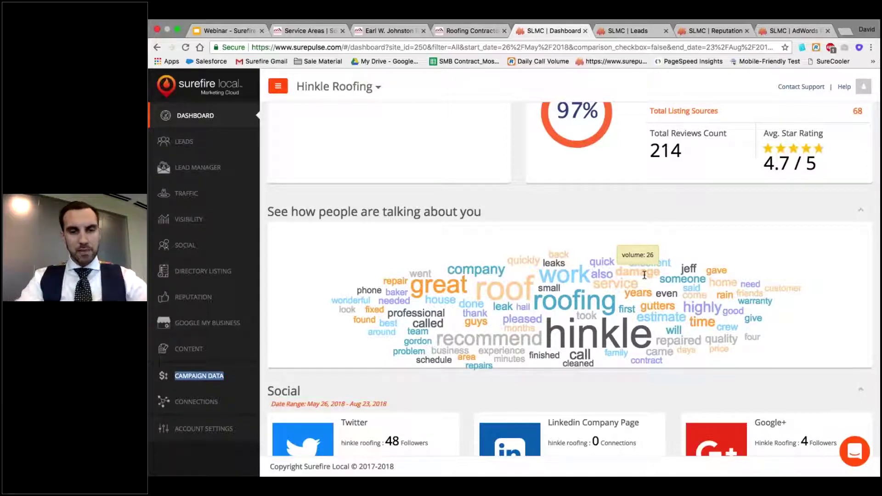
{"action": "scroll", "coordinate": [644, 275], "scroll_direction": "down", "scroll_amount": 3}
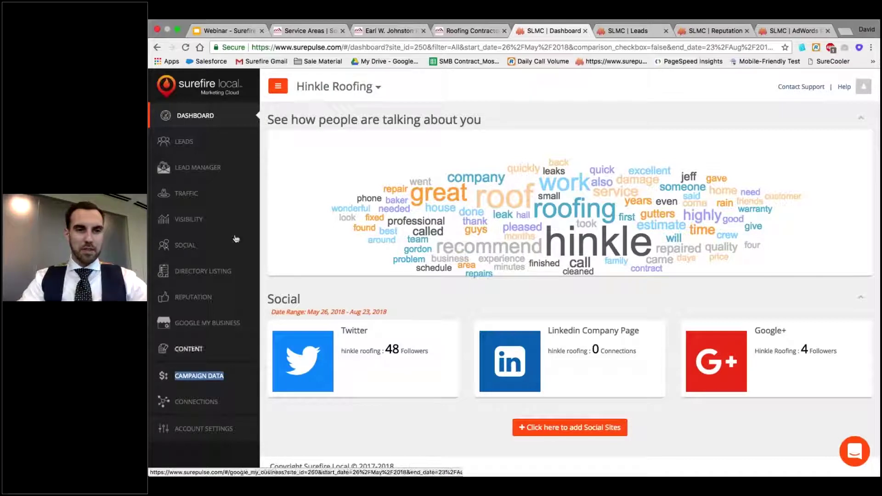
Switch to the Leads report and highlight the All Goal Completions total in Goal Completions Data
{"action": "left_click", "coordinate": [635, 34]}
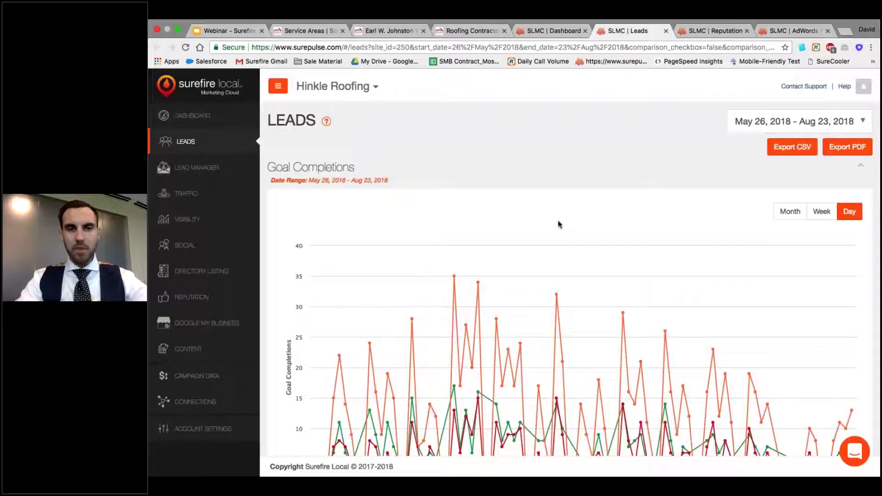
{"action": "scroll", "coordinate": [558, 224], "scroll_direction": "down", "scroll_amount": 2}
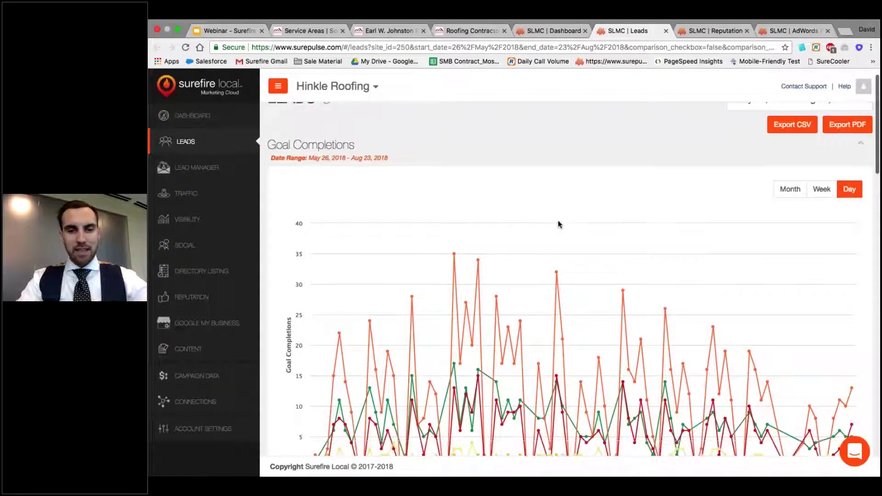
{"action": "scroll", "coordinate": [559, 224], "scroll_direction": "down", "scroll_amount": 6}
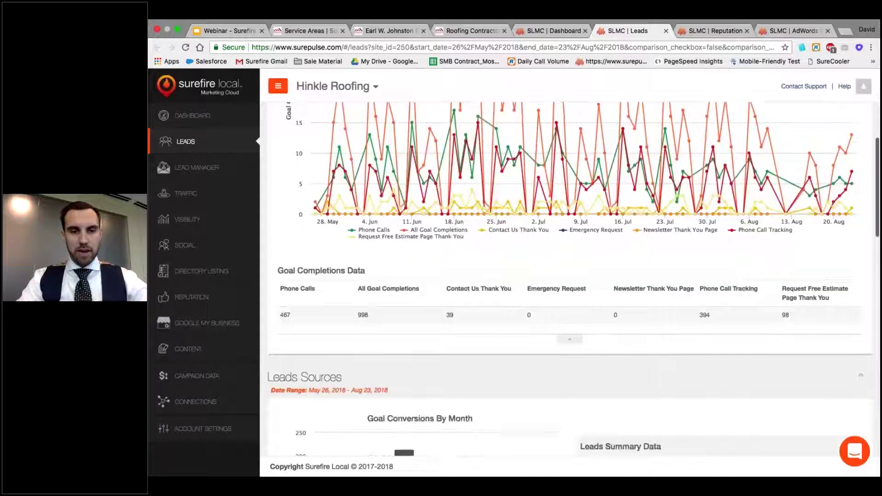
{"action": "double_click", "coordinate": [363, 302]}
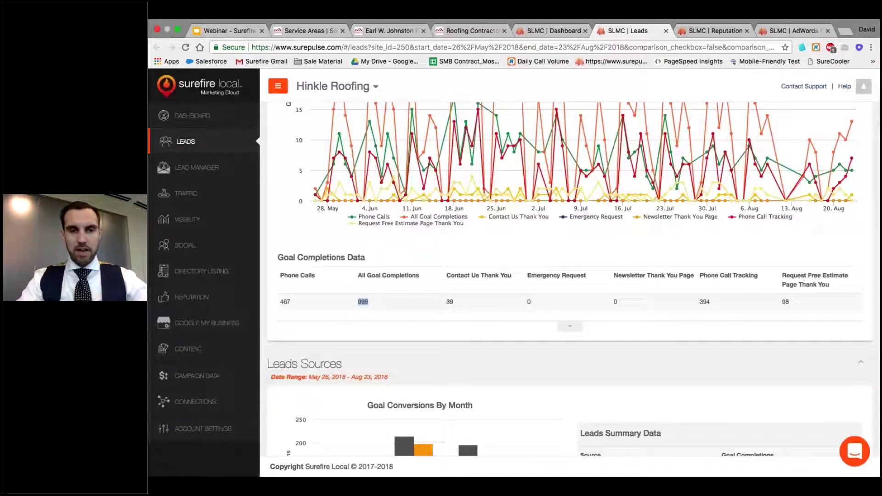
Highlight the goal completions for all web forms and for phone calls in Leads Summary Data
{"action": "scroll", "coordinate": [469, 320], "scroll_direction": "down", "scroll_amount": 1}
{"action": "scroll", "coordinate": [469, 321], "scroll_direction": "down", "scroll_amount": 3}
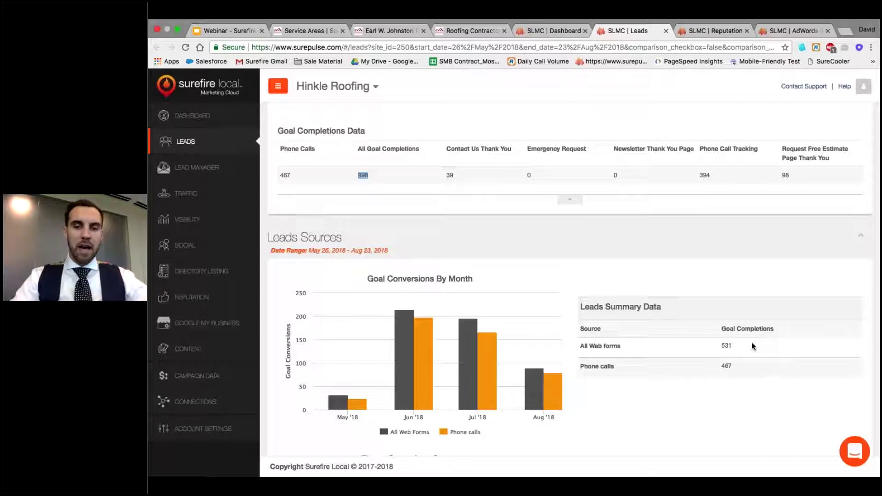
{"action": "double_click", "coordinate": [727, 346]}
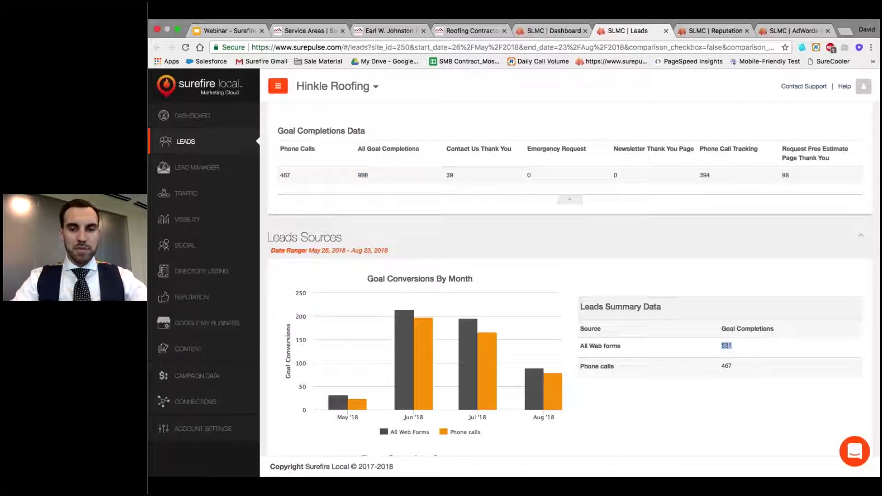
{"action": "double_click", "coordinate": [726, 366]}
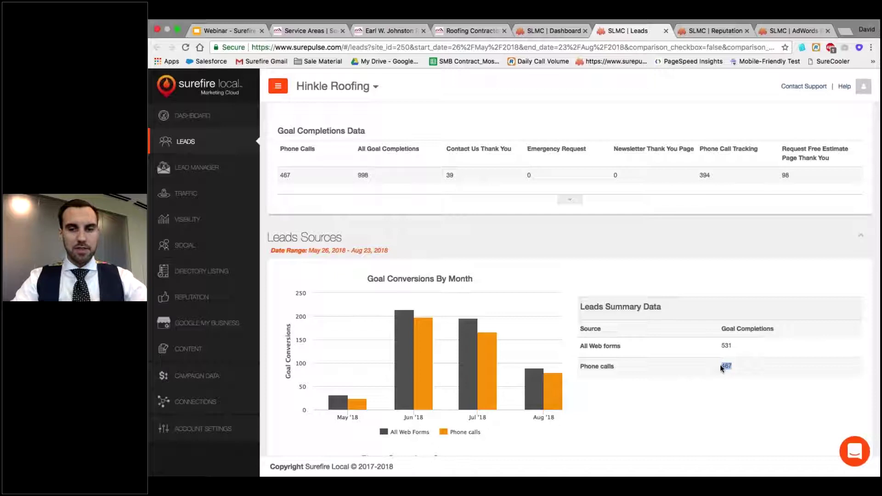
Highlight the website and Hinkle Roofing PPC campaign names in the phone Campaign Data table
{"action": "scroll", "coordinate": [721, 365], "scroll_direction": "down", "scroll_amount": 5}
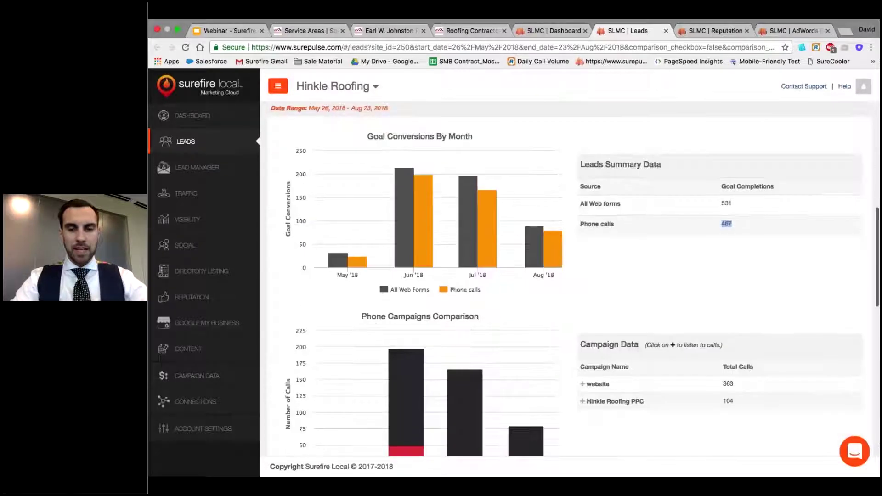
{"action": "mouse_move", "coordinate": [595, 387]}
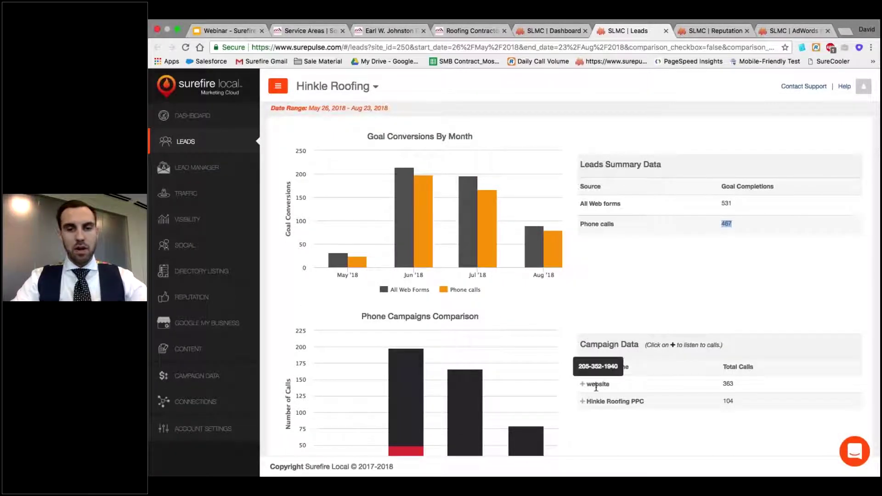
{"action": "left_click_drag", "start_coordinate": [610, 384], "coordinate": [592, 385]}
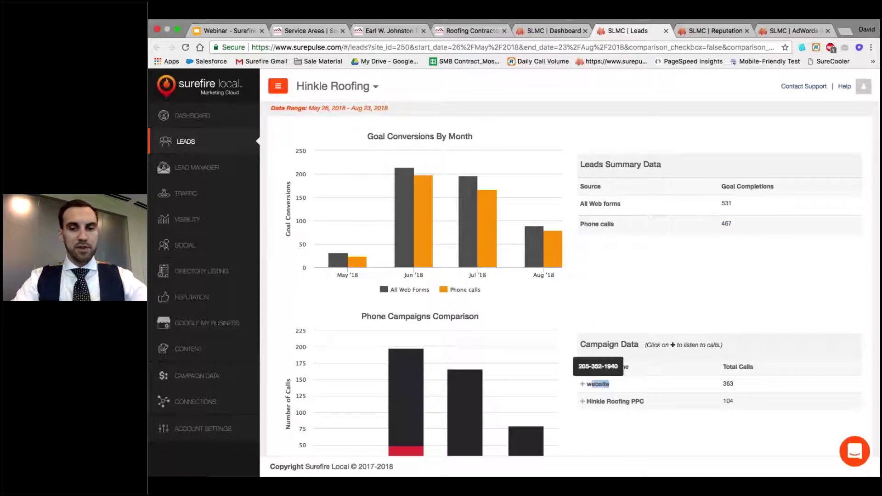
{"action": "left_click_drag", "start_coordinate": [644, 401], "coordinate": [583, 402]}
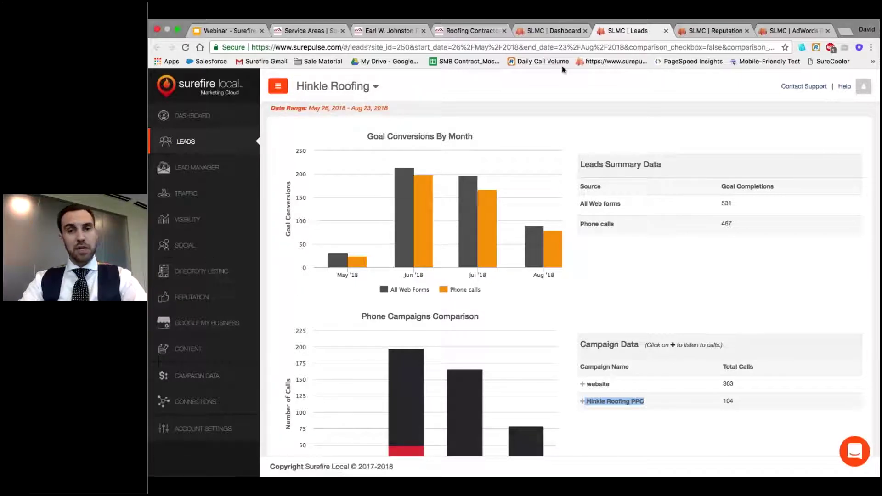
Switch to the Reputation report and read through the customer reviews from Google My Business, Facebook and Yelp
{"action": "left_click", "coordinate": [699, 35]}
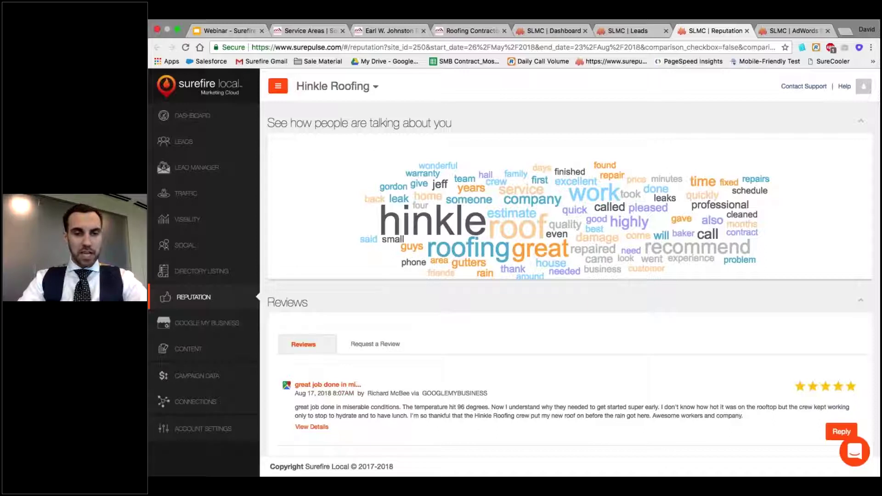
{"action": "scroll", "coordinate": [288, 386], "scroll_direction": "down", "scroll_amount": 5}
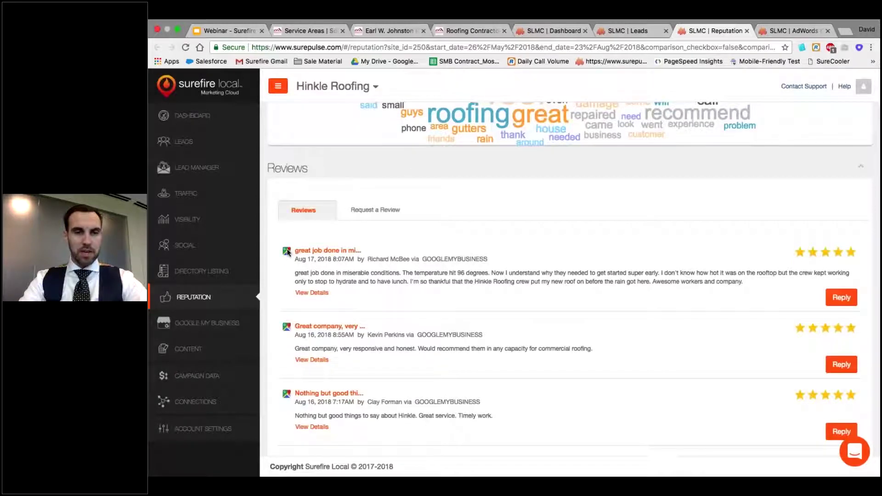
{"action": "scroll", "coordinate": [287, 251], "scroll_direction": "down", "scroll_amount": 1}
{"action": "scroll", "coordinate": [286, 249], "scroll_direction": "down", "scroll_amount": 3}
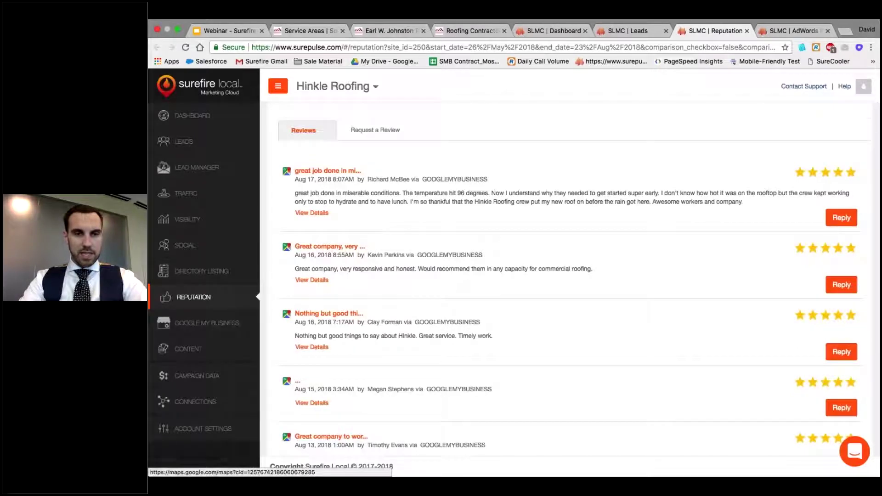
{"action": "scroll", "coordinate": [286, 249], "scroll_direction": "down", "scroll_amount": 1}
{"action": "scroll", "coordinate": [349, 302], "scroll_direction": "down", "scroll_amount": 3}
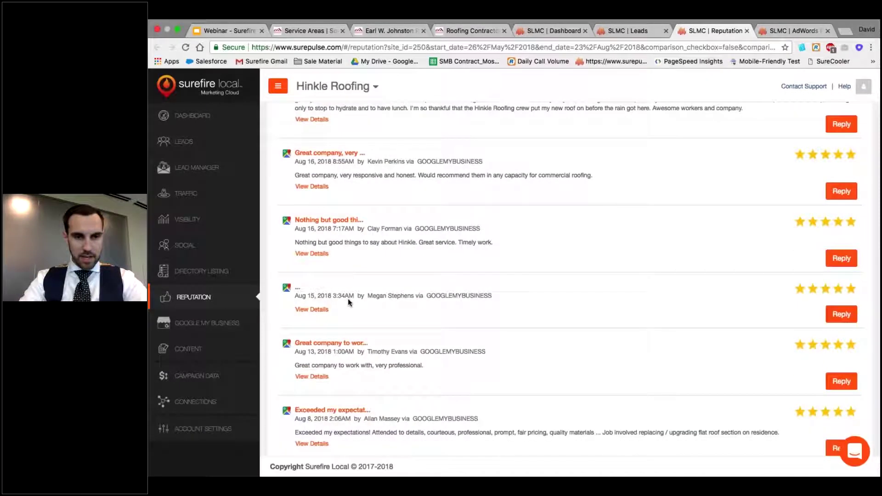
{"action": "scroll", "coordinate": [349, 302], "scroll_direction": "down", "scroll_amount": 3}
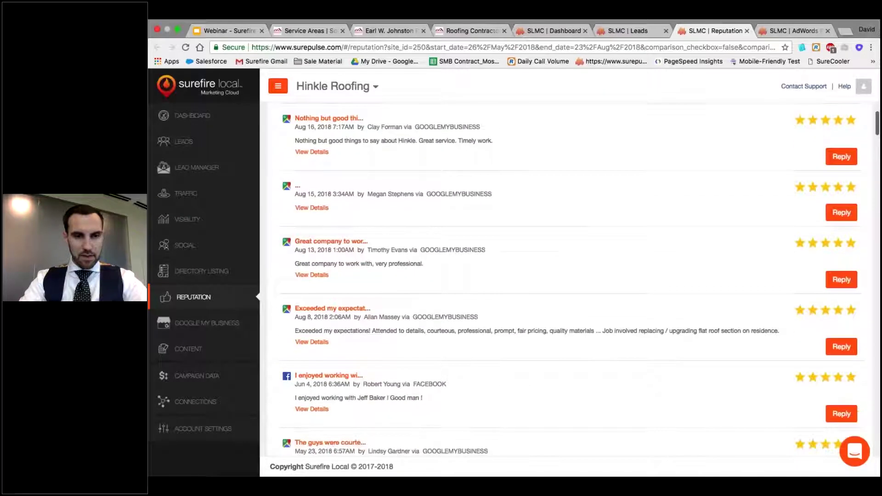
{"action": "scroll", "coordinate": [348, 303], "scroll_direction": "down", "scroll_amount": 3}
{"action": "scroll", "coordinate": [348, 303], "scroll_direction": "down", "scroll_amount": 3}
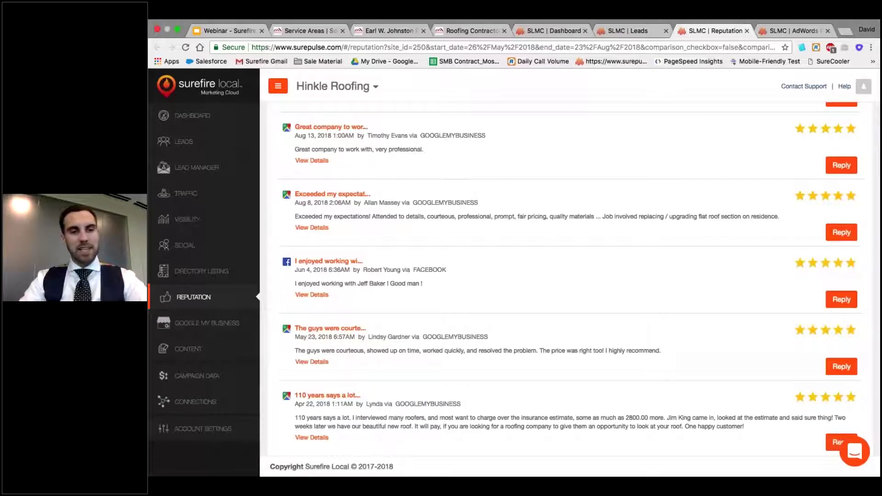
{"action": "scroll", "coordinate": [317, 268], "scroll_direction": "down", "scroll_amount": 1}
{"action": "scroll", "coordinate": [317, 268], "scroll_direction": "down", "scroll_amount": 10}
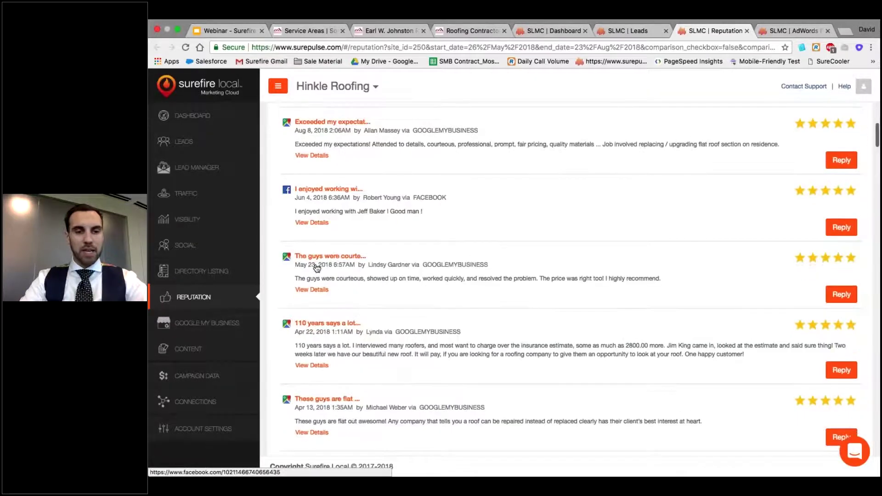
{"action": "scroll", "coordinate": [317, 267], "scroll_direction": "down", "scroll_amount": 5}
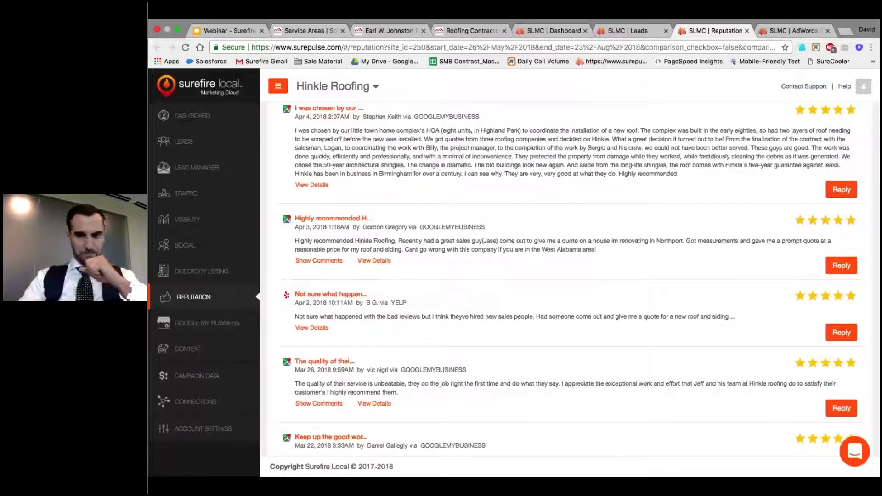
{"action": "scroll", "coordinate": [579, 280], "scroll_direction": "up", "scroll_amount": 2}
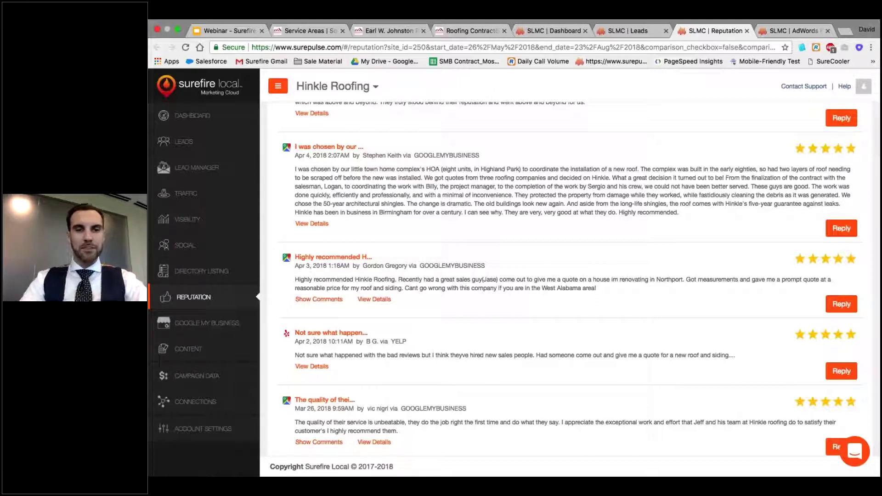
{"action": "scroll", "coordinate": [579, 276], "scroll_direction": "up", "scroll_amount": 10}
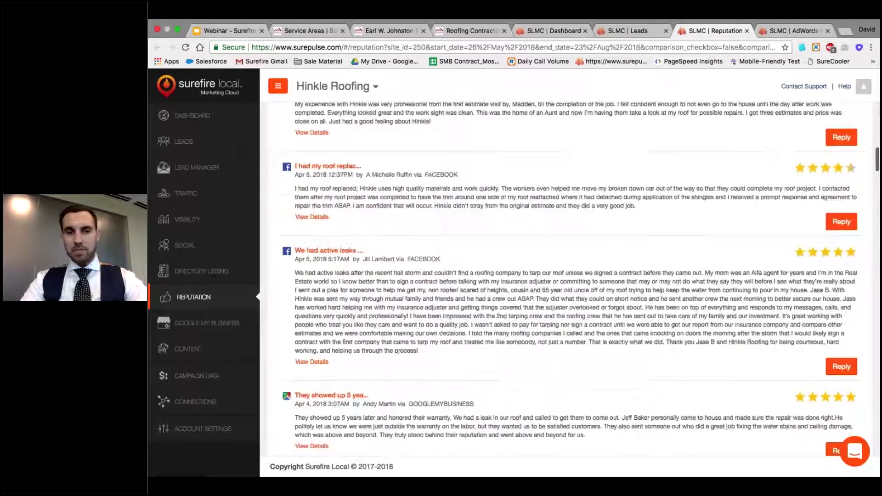
Filter the reviews by the employee's first name from the word cloud and read through the matching reviews
{"action": "scroll", "coordinate": [569, 275], "scroll_direction": "up", "scroll_amount": 15}
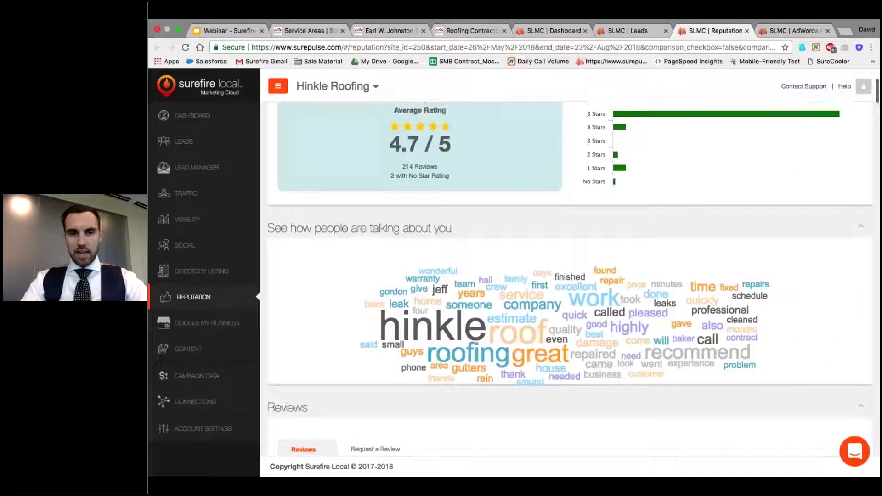
{"action": "scroll", "coordinate": [442, 234], "scroll_direction": "down", "scroll_amount": 1}
{"action": "left_click", "coordinate": [443, 234]}
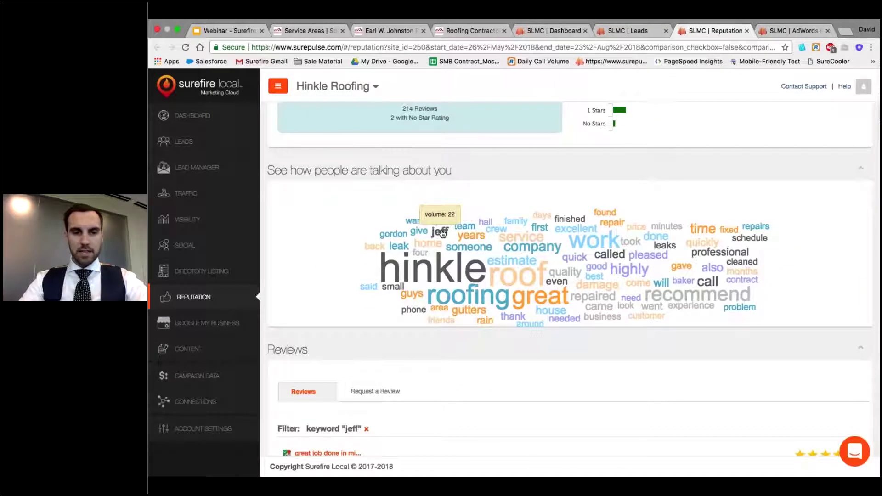
{"action": "scroll", "coordinate": [455, 261], "scroll_direction": "down", "scroll_amount": 5}
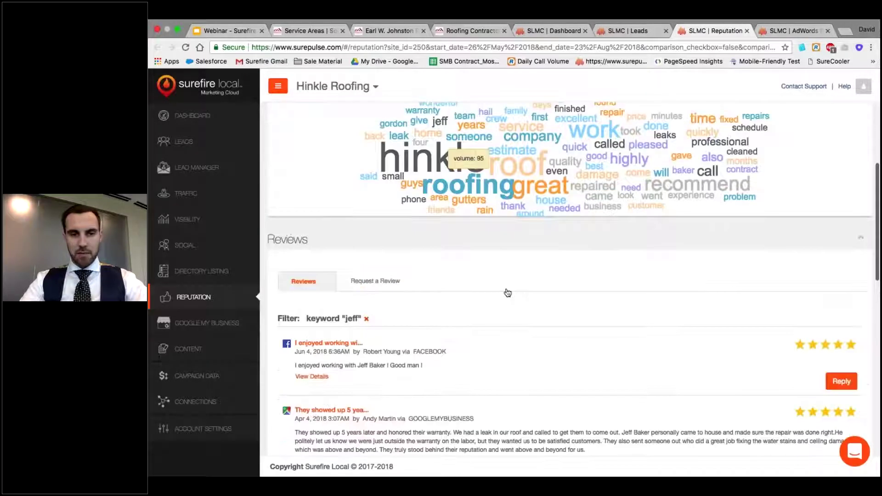
{"action": "scroll", "coordinate": [508, 293], "scroll_direction": "down", "scroll_amount": 2}
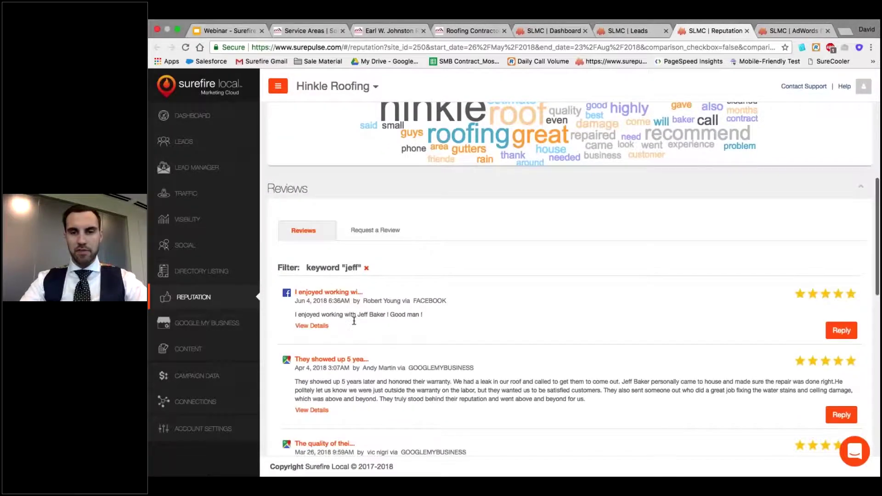
{"action": "scroll", "coordinate": [353, 321], "scroll_direction": "down", "scroll_amount": 12}
{"action": "scroll", "coordinate": [728, 371], "scroll_direction": "down", "scroll_amount": 10}
{"action": "scroll", "coordinate": [728, 371], "scroll_direction": "up", "scroll_amount": 20}
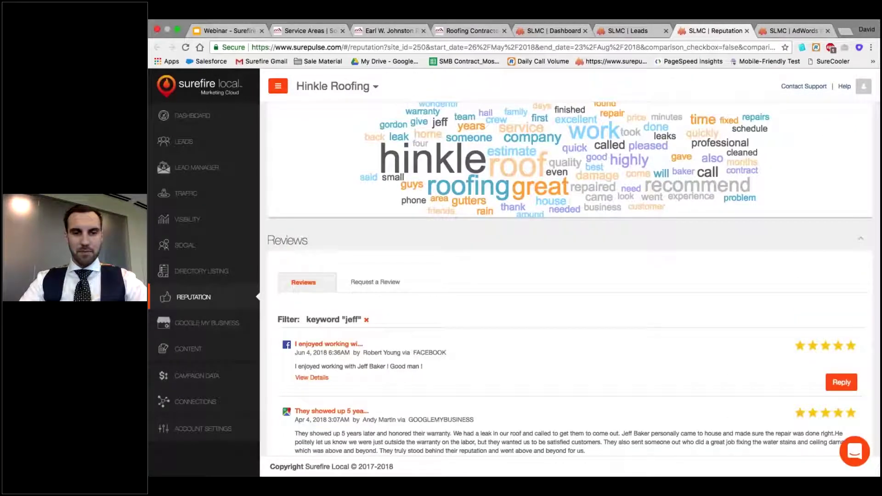
Clear the keyword filter from the reviews and open the Request a Review invitation form
{"action": "left_click", "coordinate": [366, 320]}
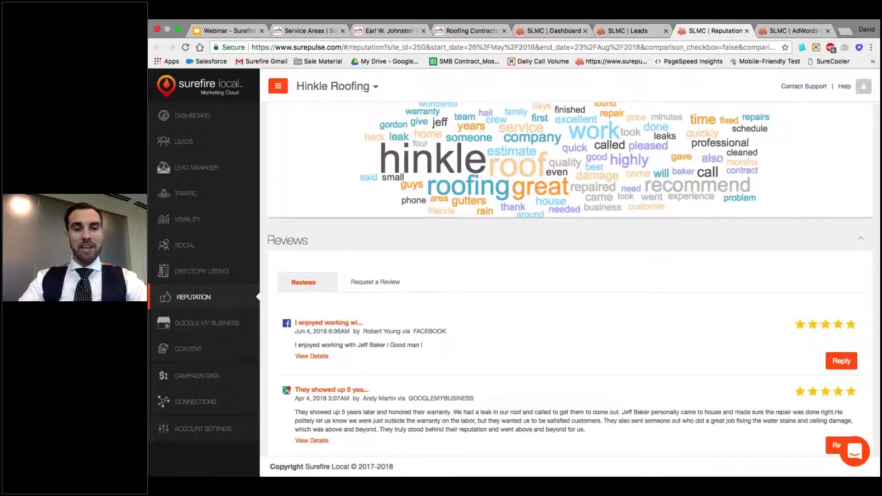
{"action": "left_click", "coordinate": [374, 282]}
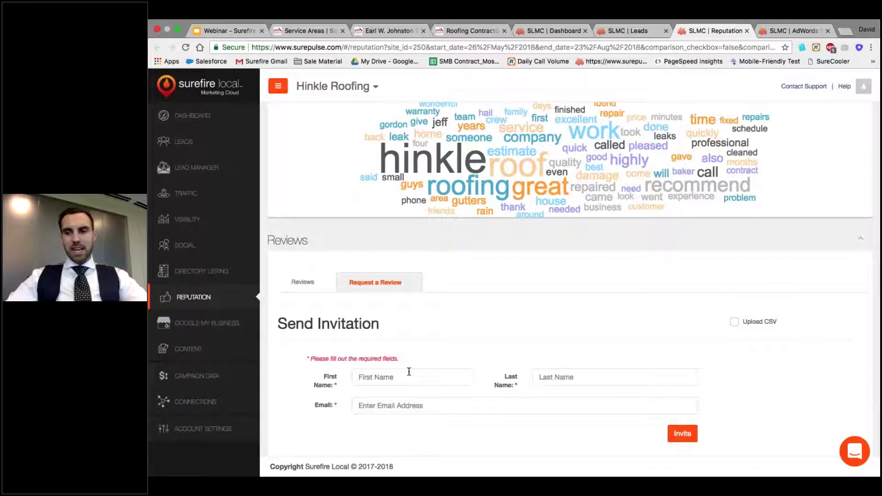
Switch to the AdWords report and highlight the Avg CPC heading in Key Performance Metrics: All Campaigns
{"action": "left_click", "coordinate": [786, 32]}
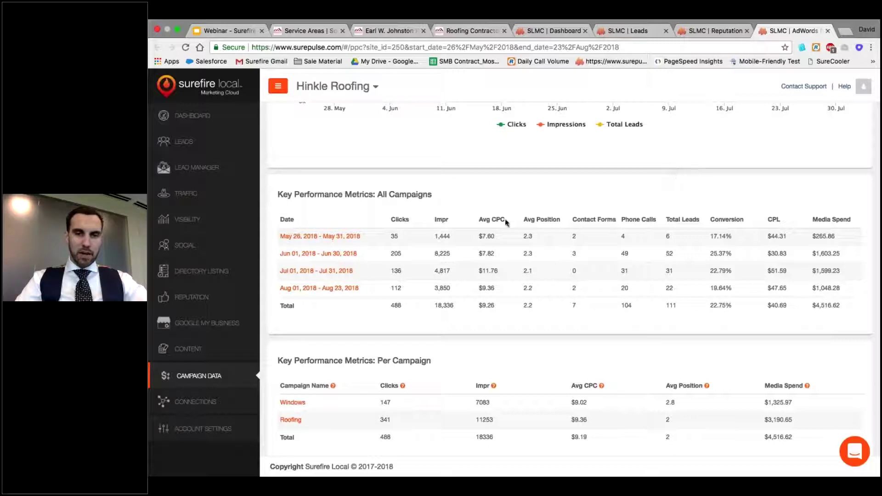
{"action": "left_click_drag", "start_coordinate": [506, 219], "coordinate": [479, 220]}
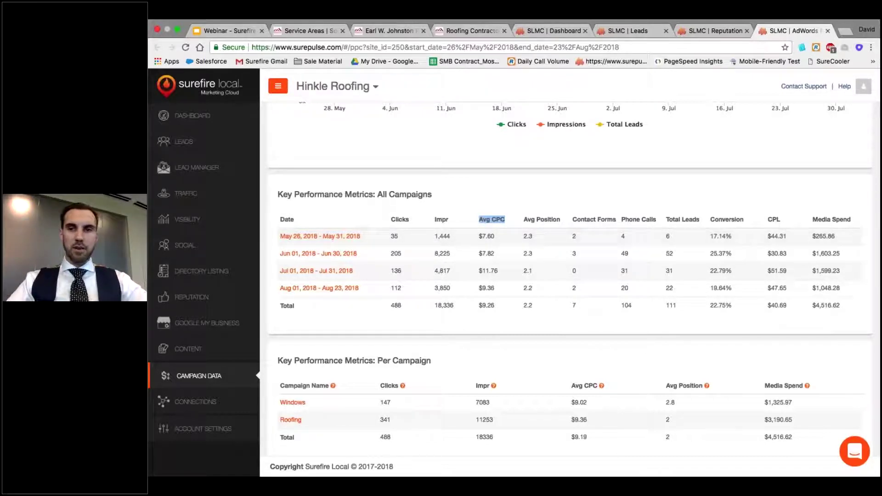
Return to the Google Slides webinar deck, present it from the Live Demonstration slide and advance to slide 19
{"action": "left_click", "coordinate": [229, 31]}
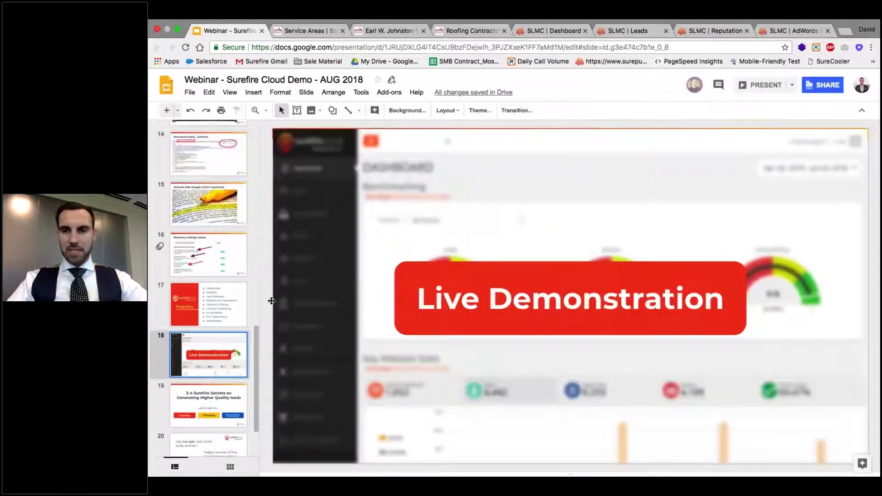
{"action": "left_click", "coordinate": [763, 85]}
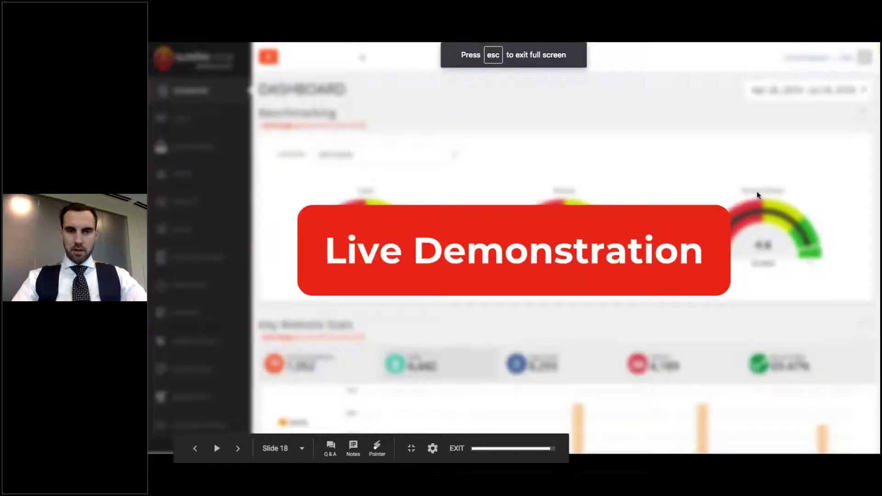
{"action": "left_click", "coordinate": [757, 192]}
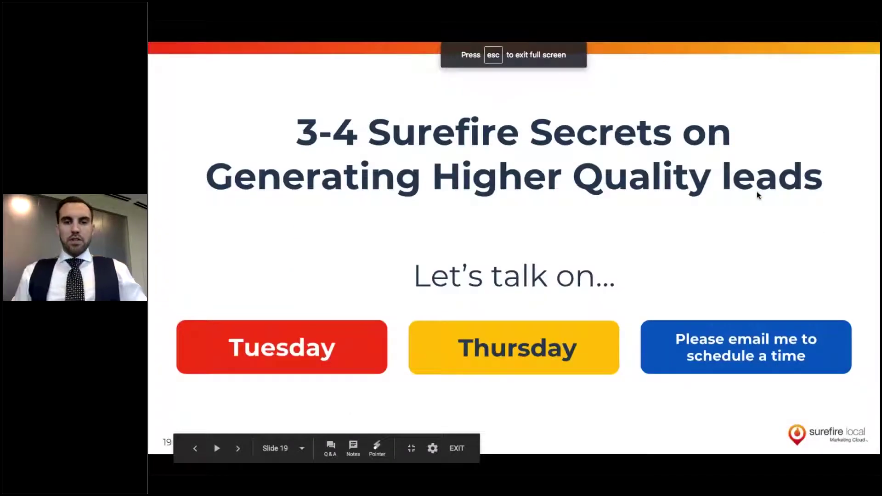